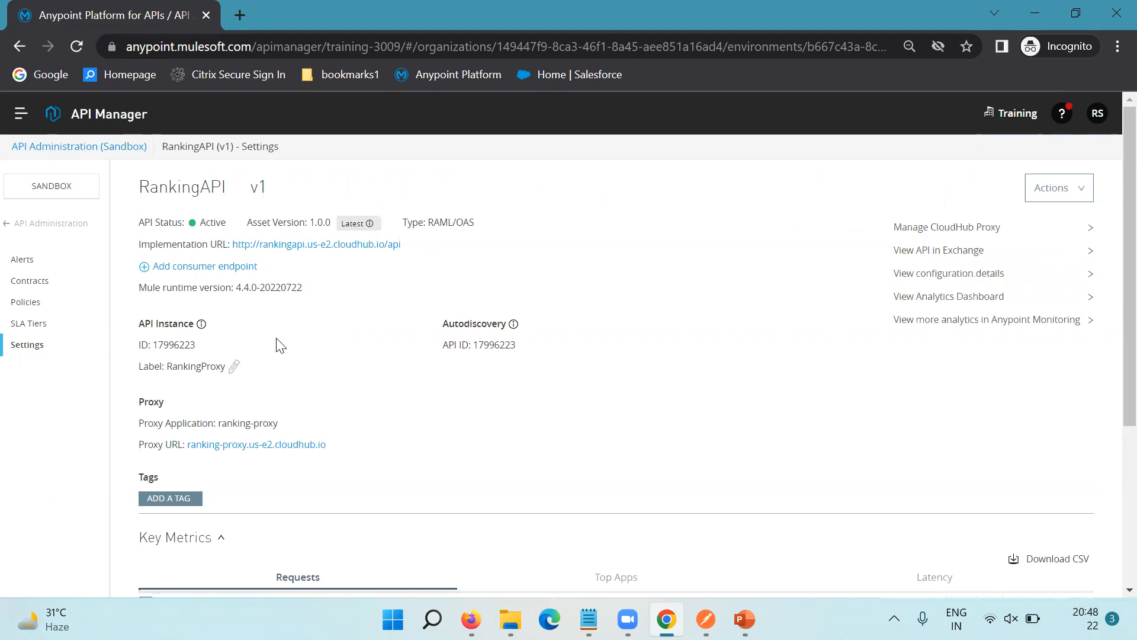
Step: View the automated and API-level policies applied to RankingAPI v1
click(26, 303)
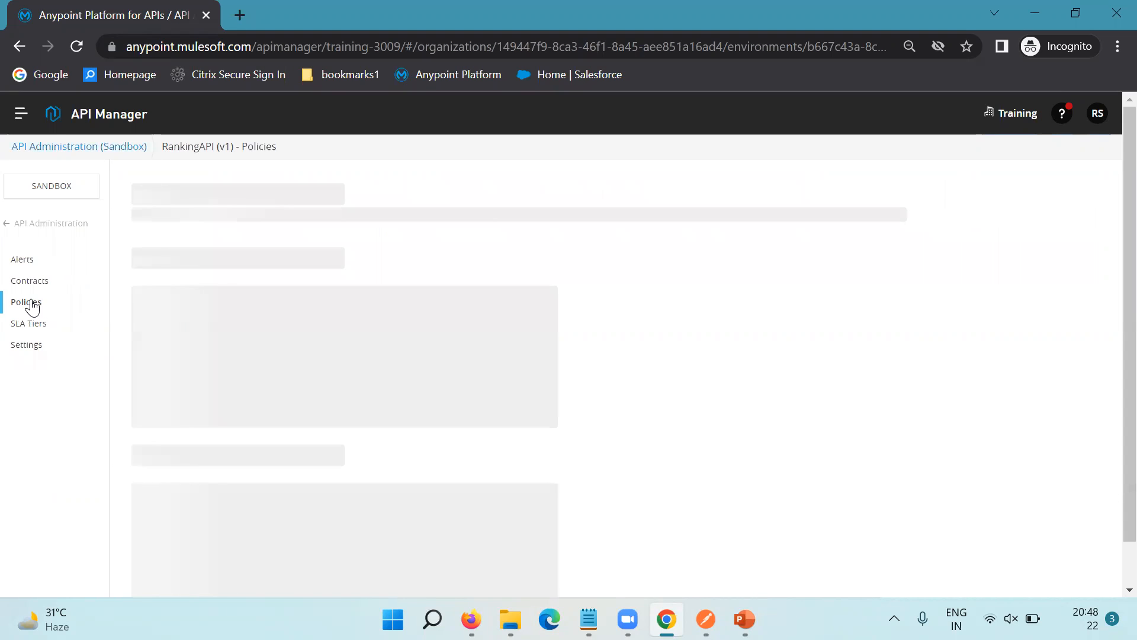
scroll(496, 358, down, 1)
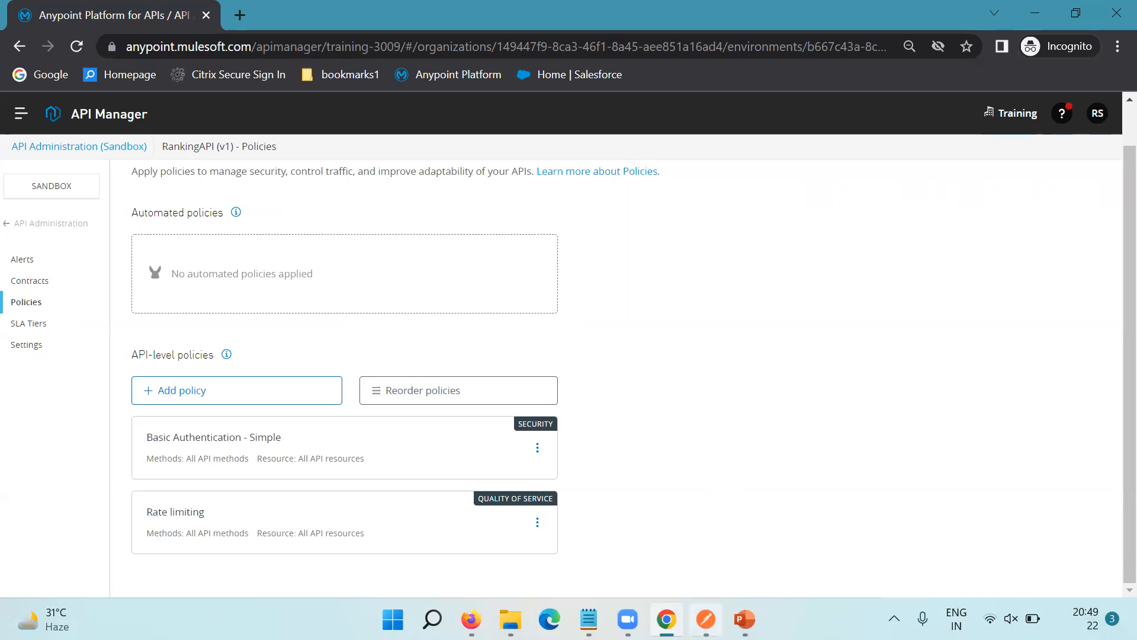
click(706, 619)
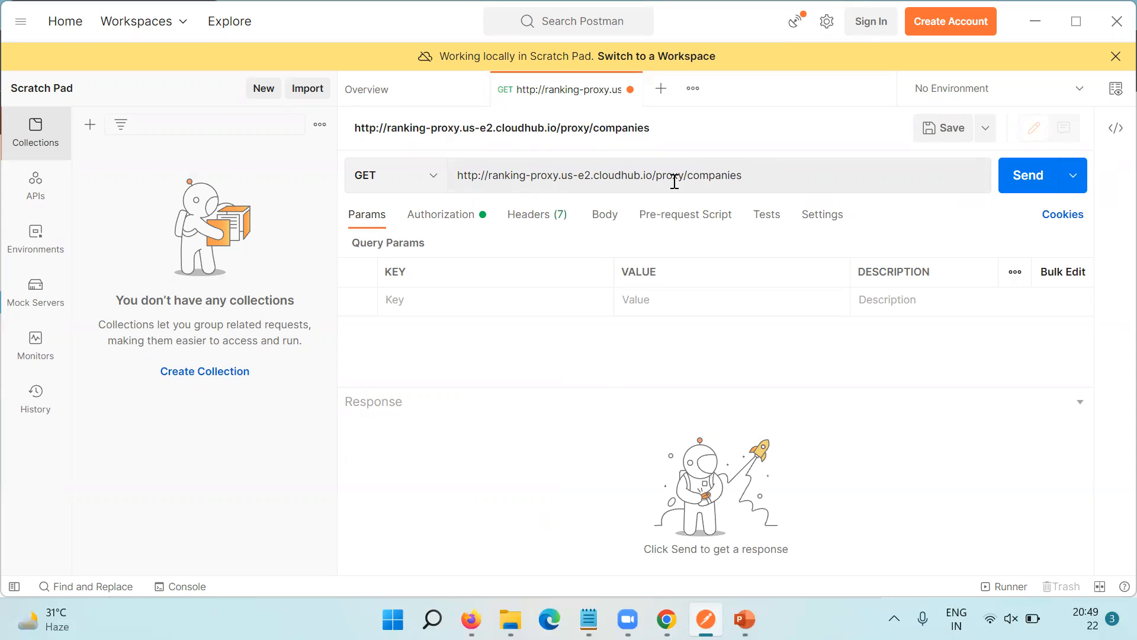
click(435, 176)
click(434, 178)
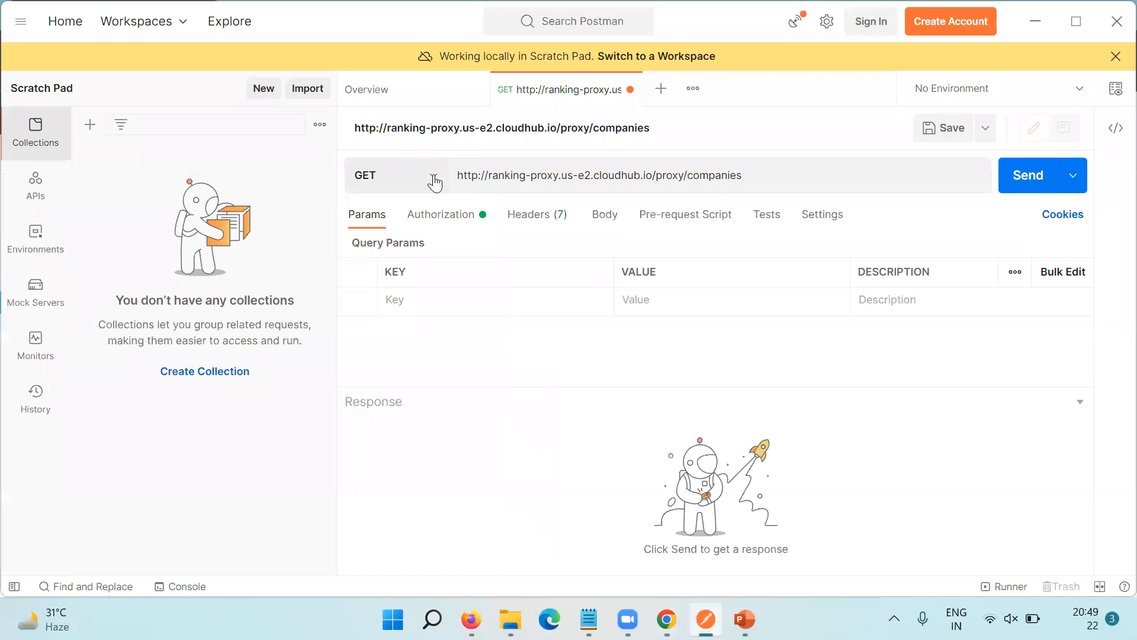
click(1027, 186)
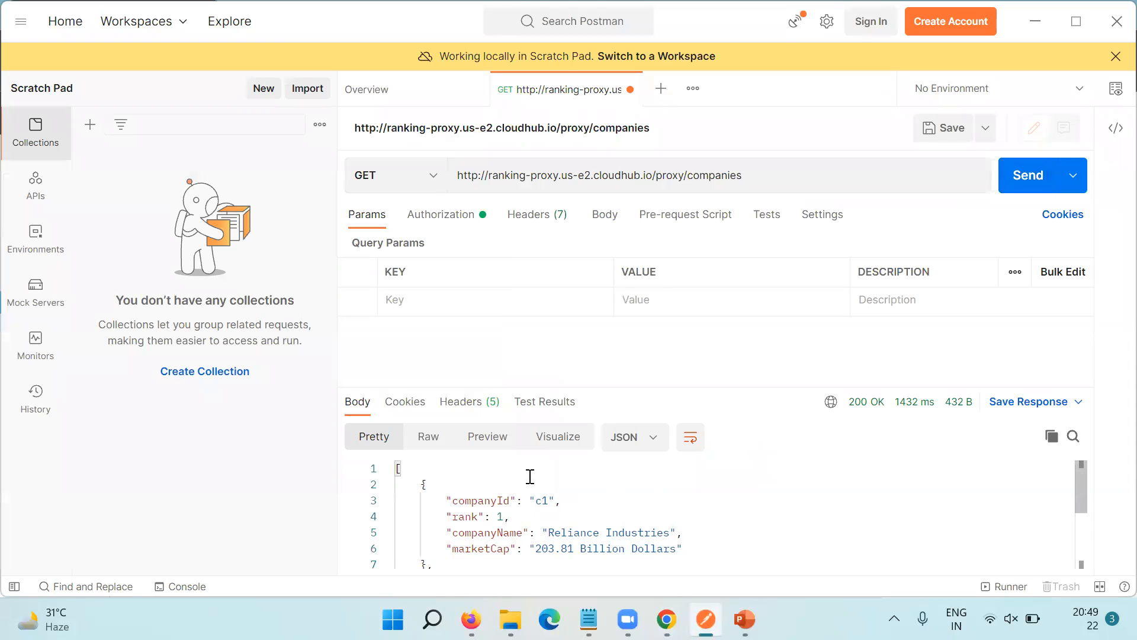
Step: Change the request's Basic Auth username to an incorrect one and send the request
click(437, 220)
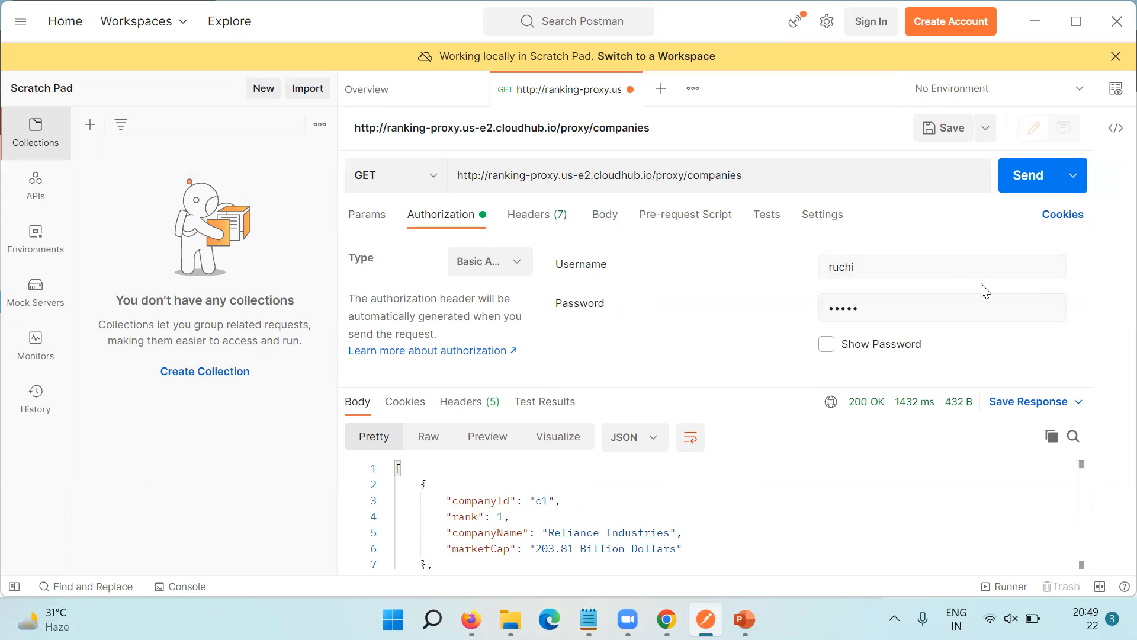
click(926, 266)
click(1020, 182)
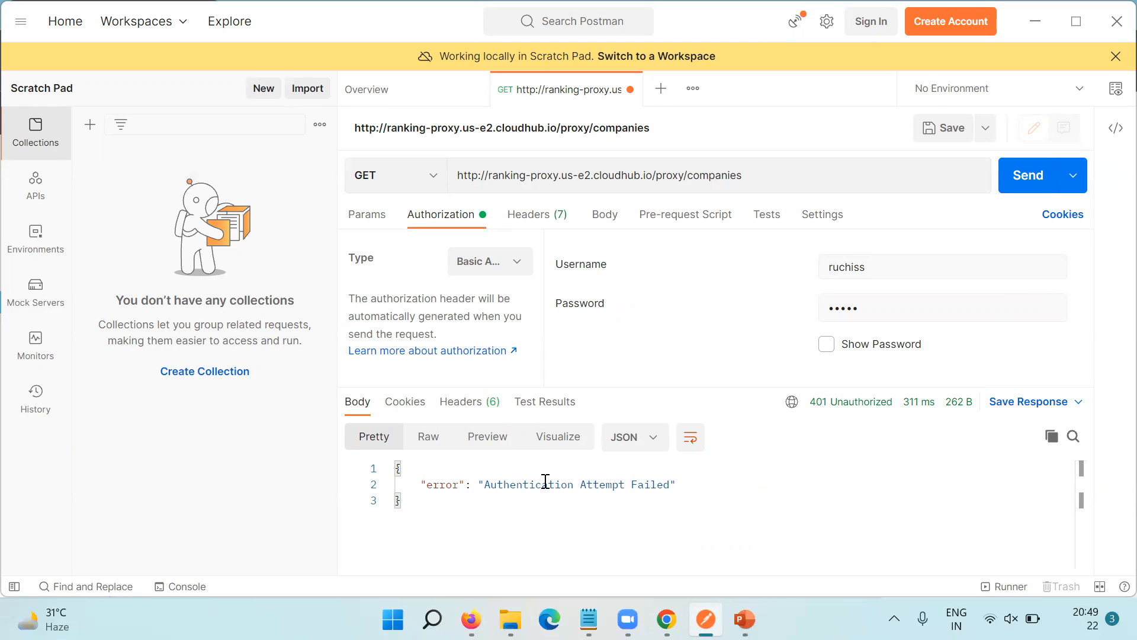
Step: Restore the correct Basic Auth username and send the companies request three times
click(901, 267)
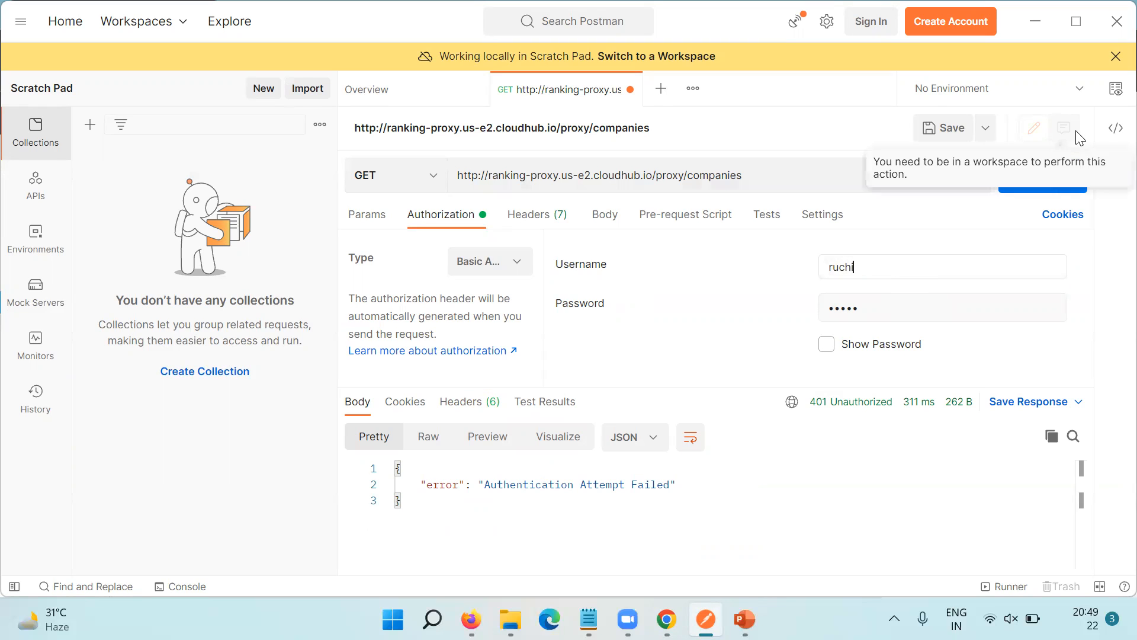
click(1019, 173)
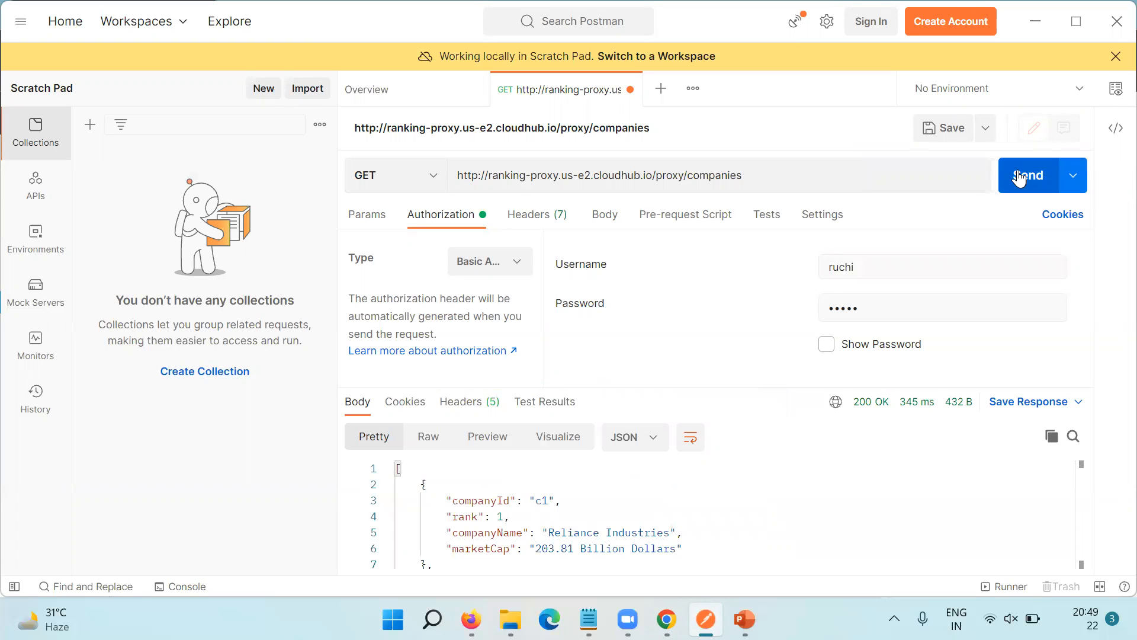
click(1019, 177)
click(1019, 176)
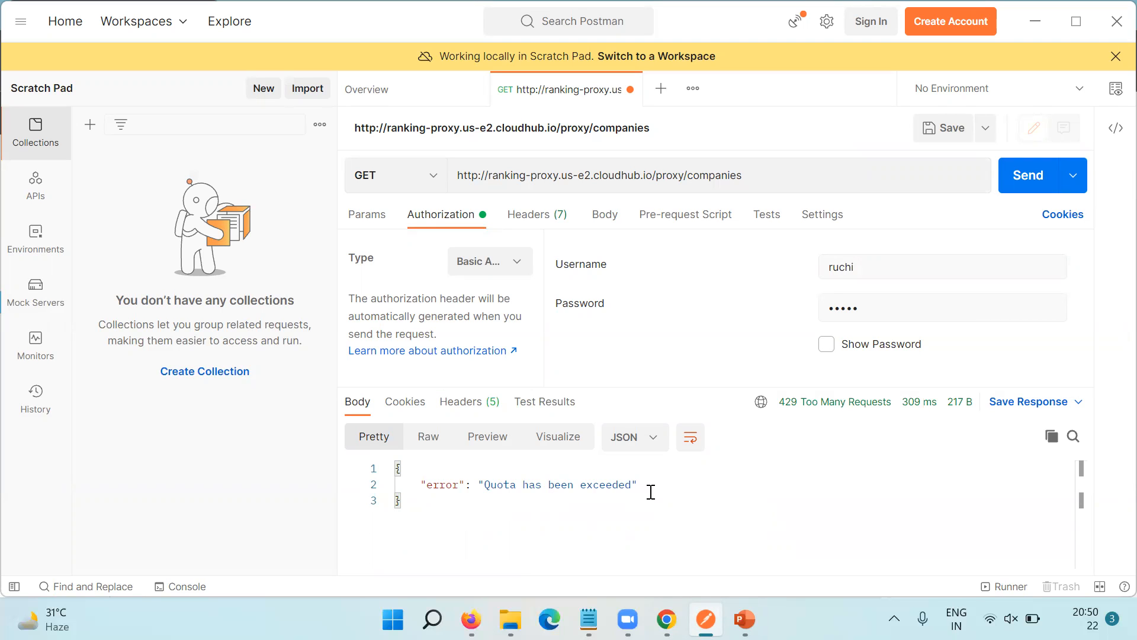
Step: Switch back to API Manager in Chrome and open the report management page of the Sandbox analytics
click(667, 619)
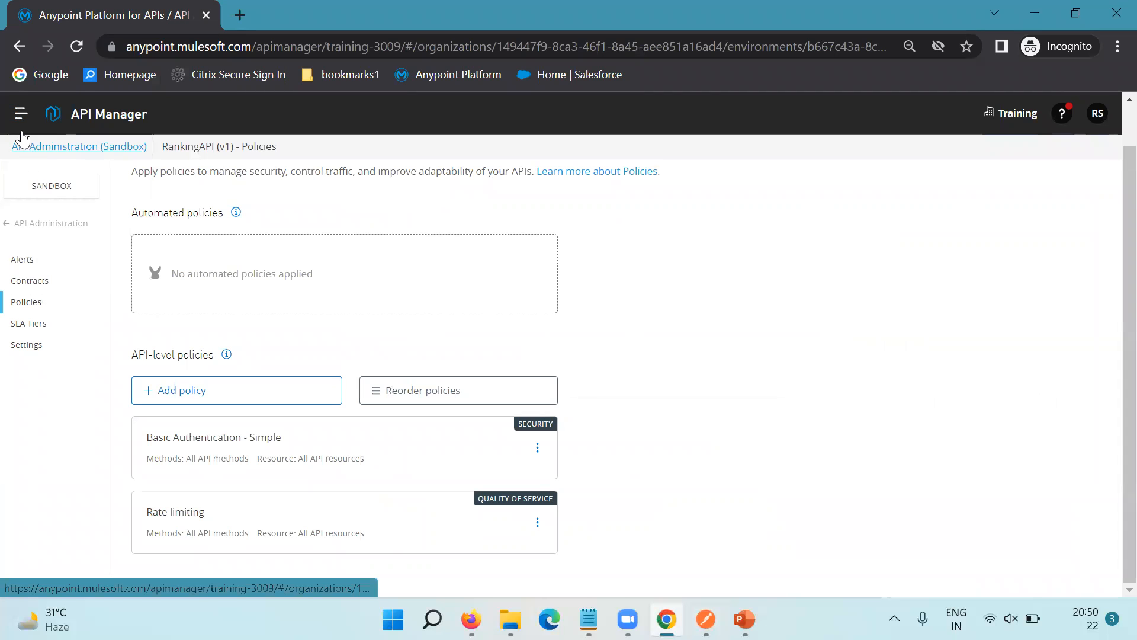
click(33, 225)
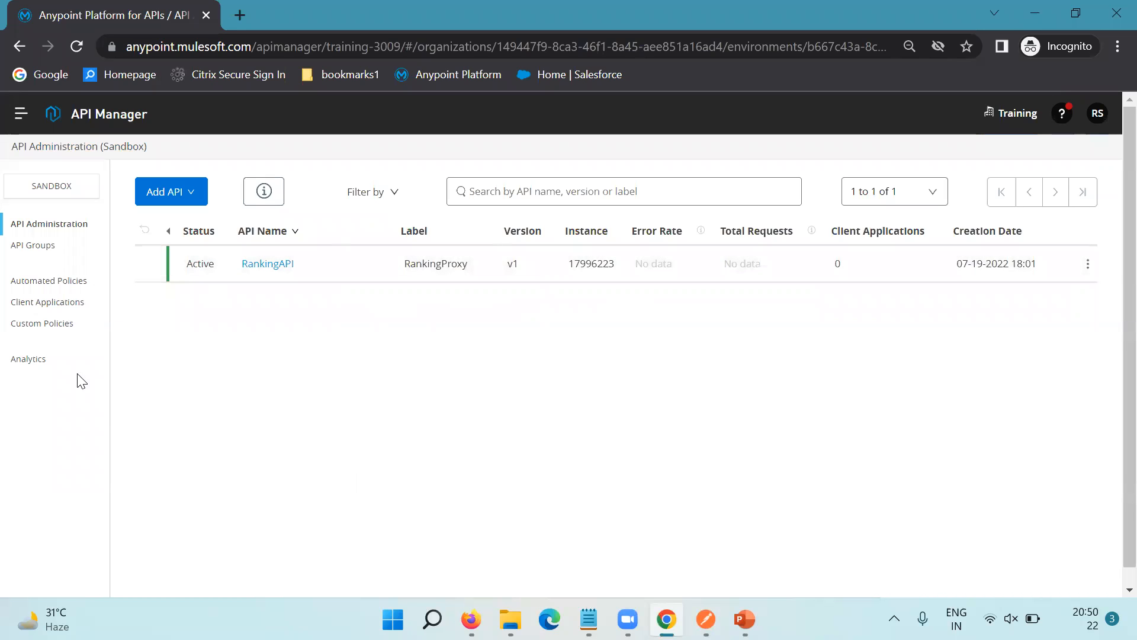
click(20, 360)
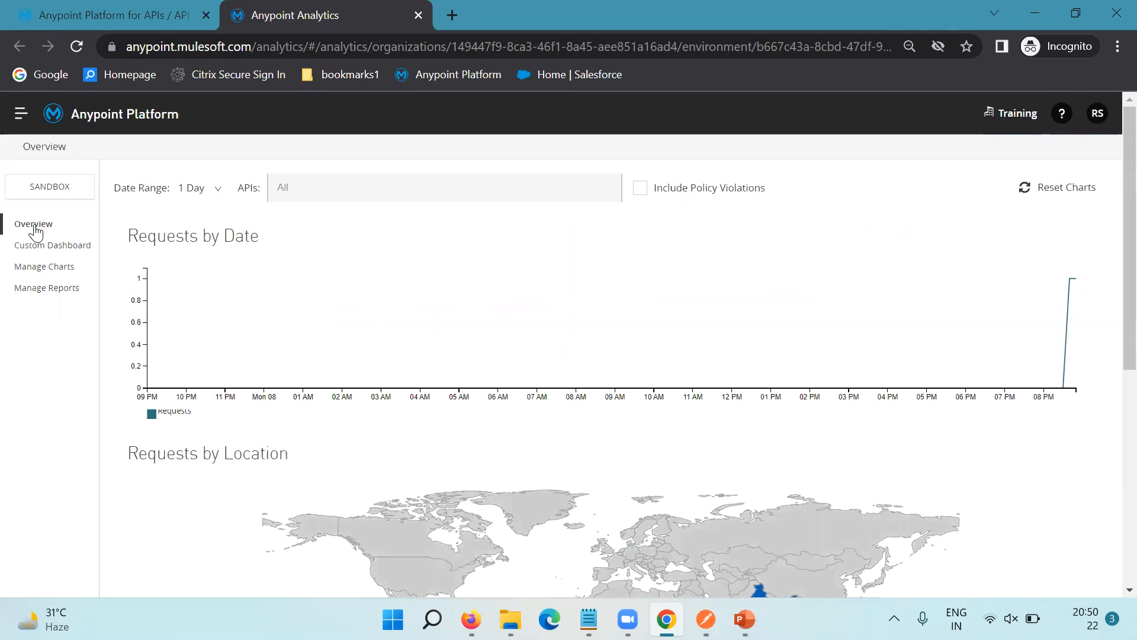
click(35, 290)
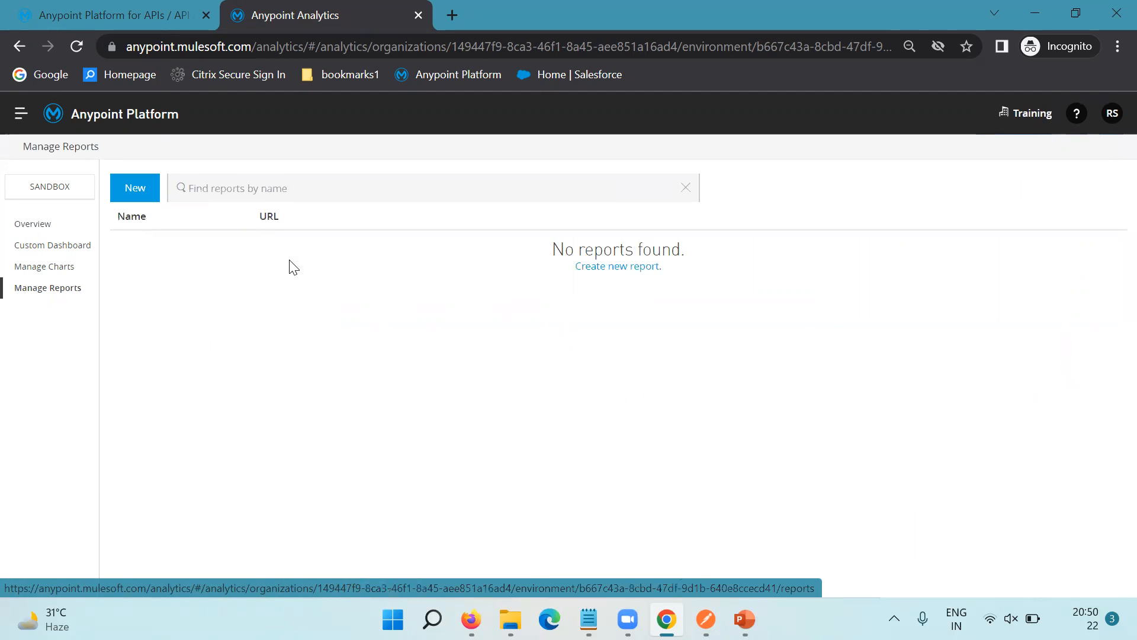
Step: Create a new report titled AllRequests with RankingAPI as data source and a date range of 1 Hour
click(136, 194)
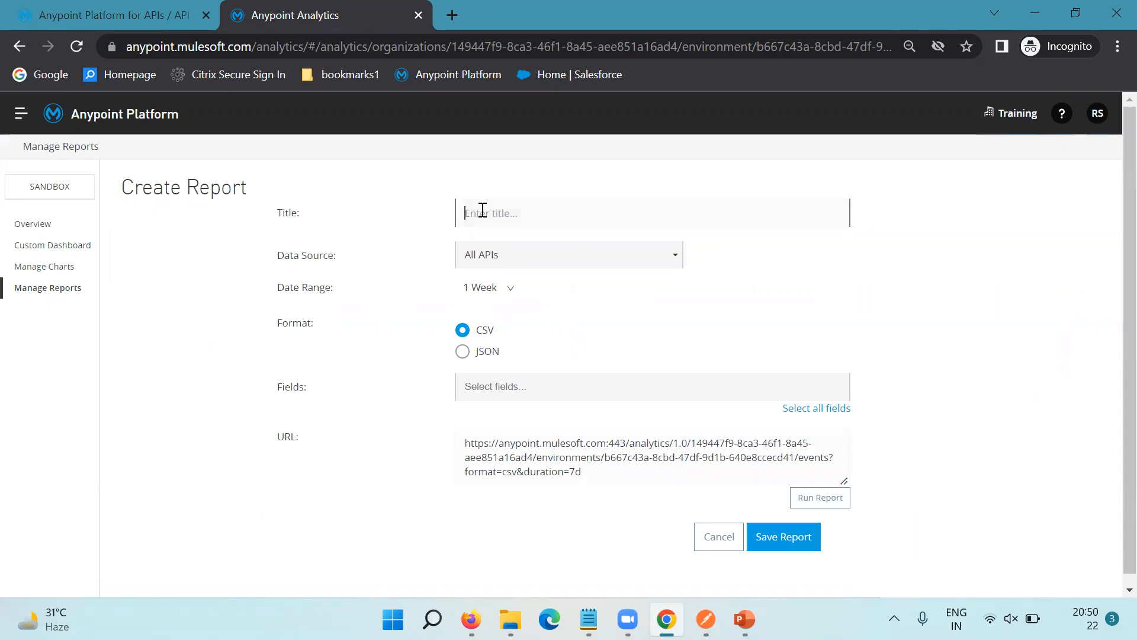
text(AllRequests)
click(495, 261)
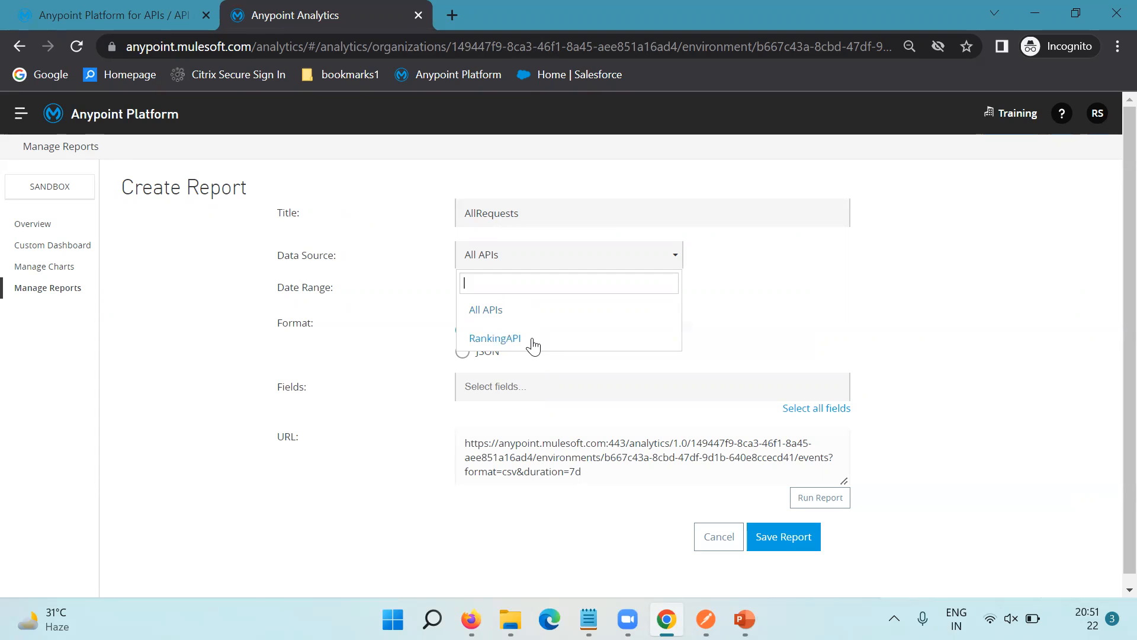
click(487, 342)
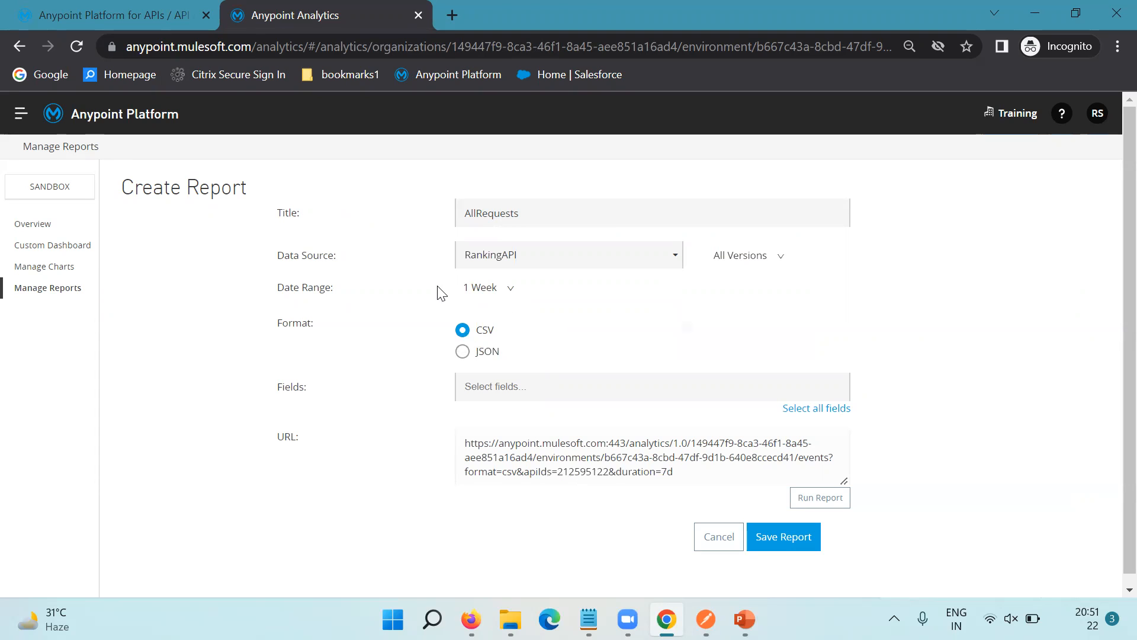
click(506, 290)
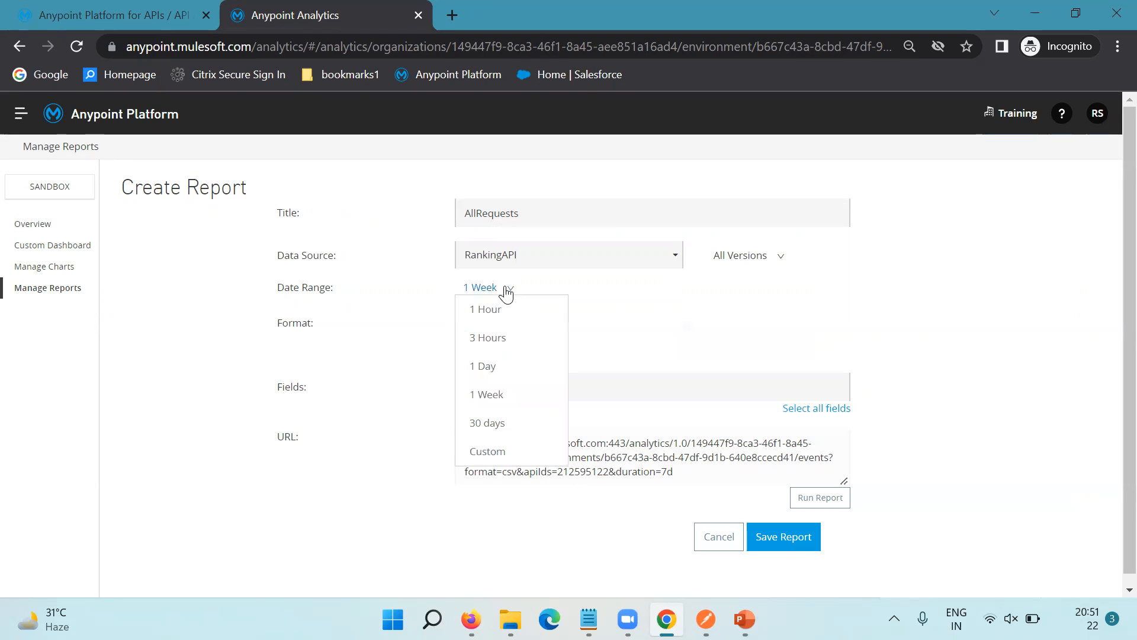
click(496, 318)
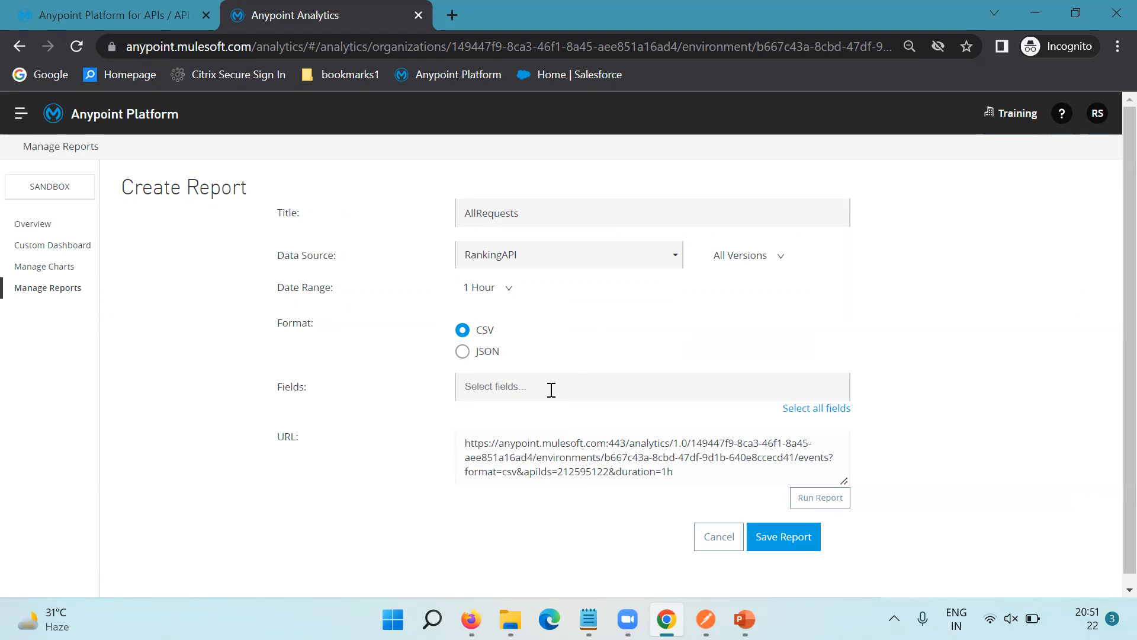
Step: Add the fields City, Country and Resource Path to the AllRequests report
click(694, 388)
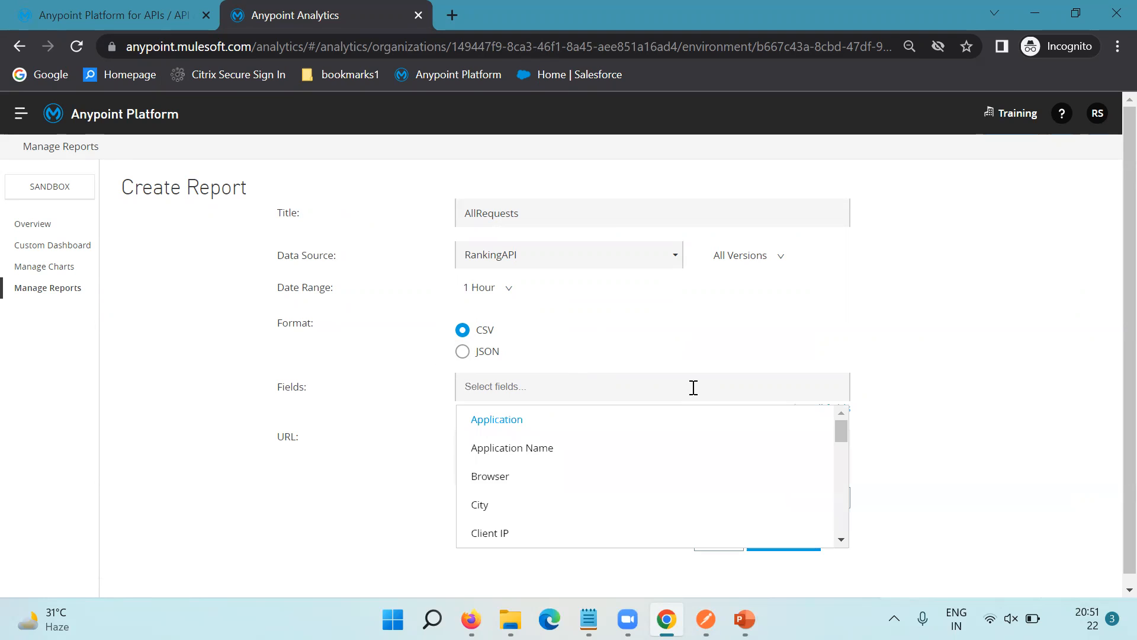
click(489, 505)
click(548, 386)
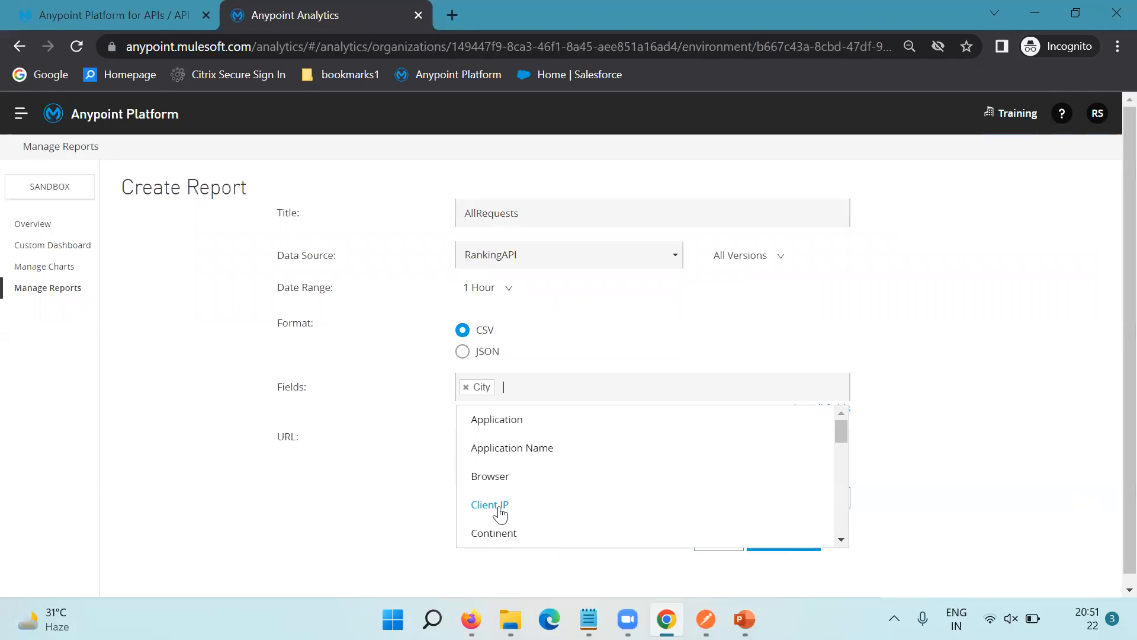
scroll(541, 495, down, 1)
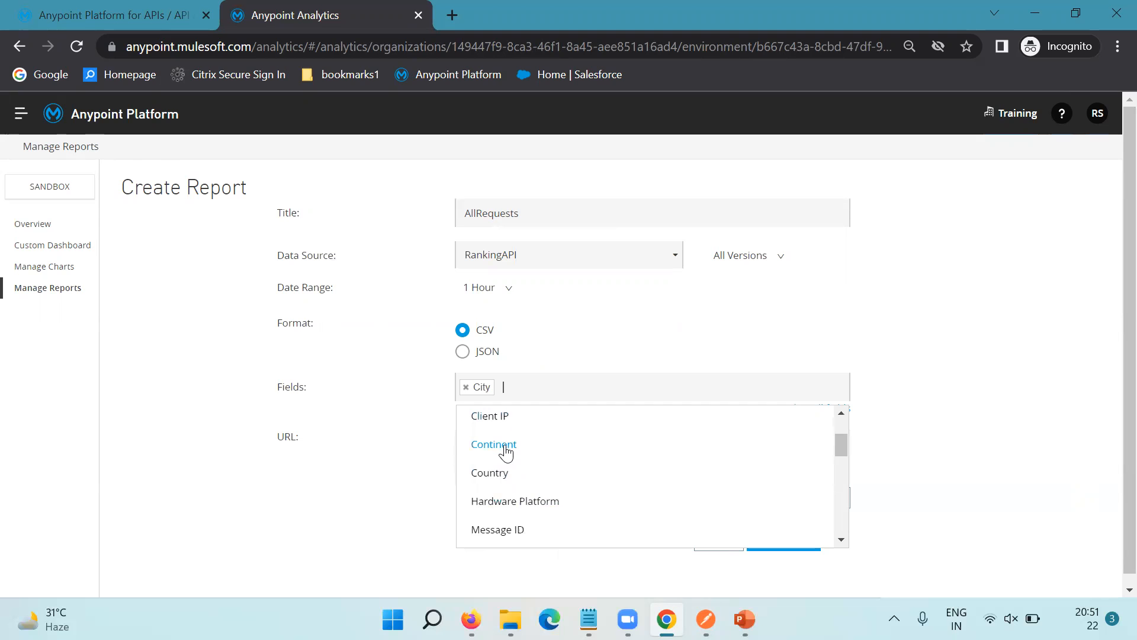
click(501, 473)
click(595, 396)
scroll(578, 465, down, 2)
scroll(578, 469, down, 1)
scroll(578, 468, down, 1)
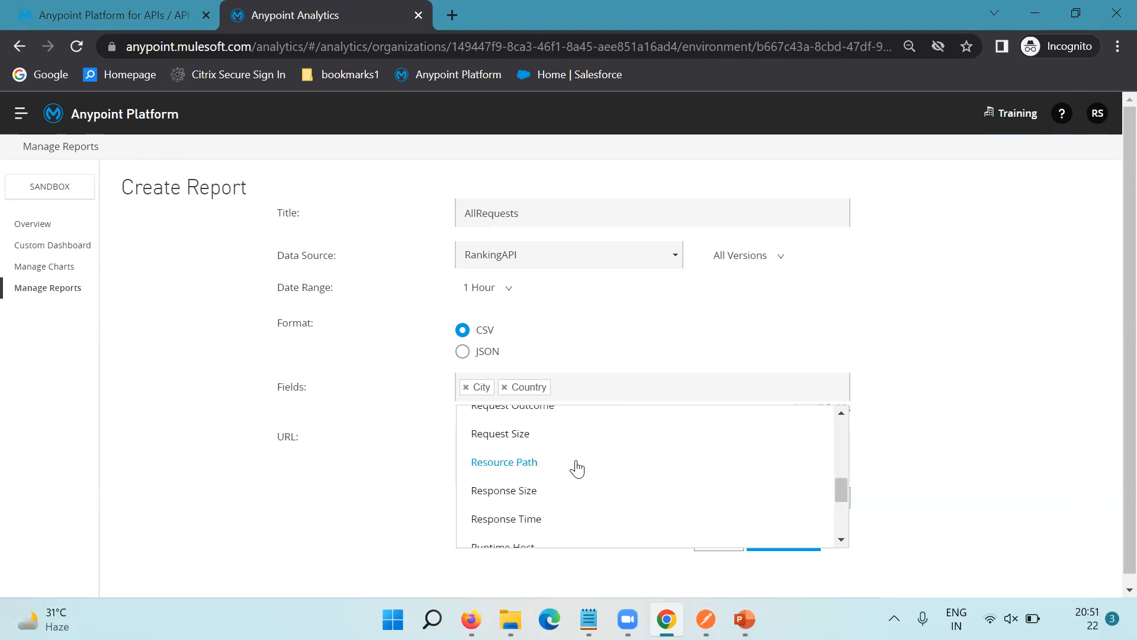
click(515, 461)
Step: Add the fields User Agent Name, Verb and Violated Policy Name, and save the report
click(660, 386)
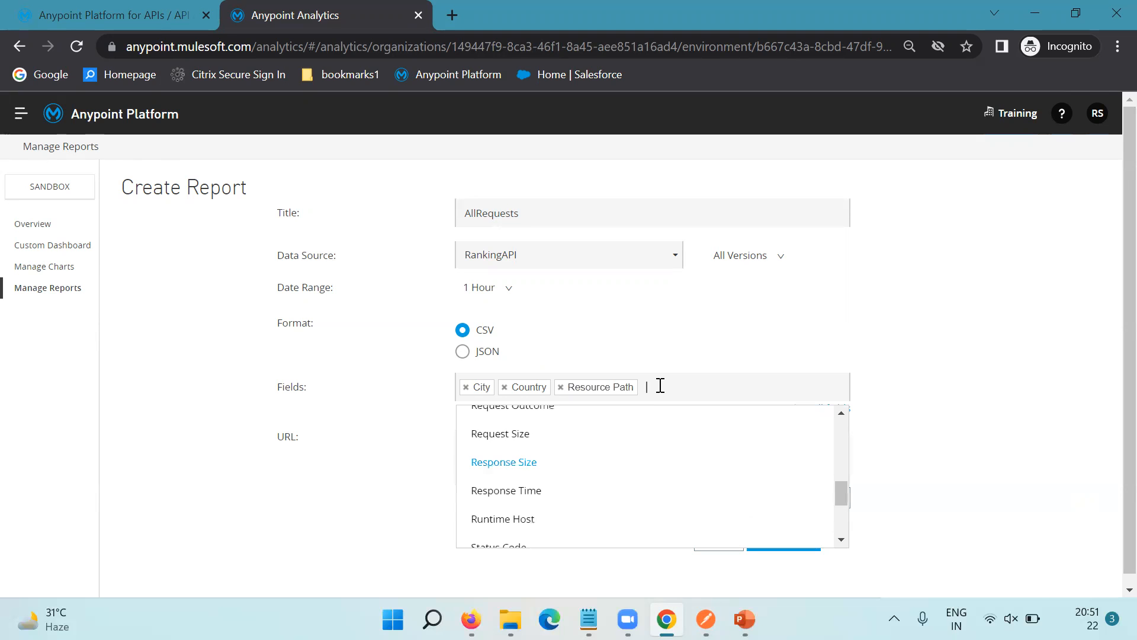
scroll(605, 461, down, 4)
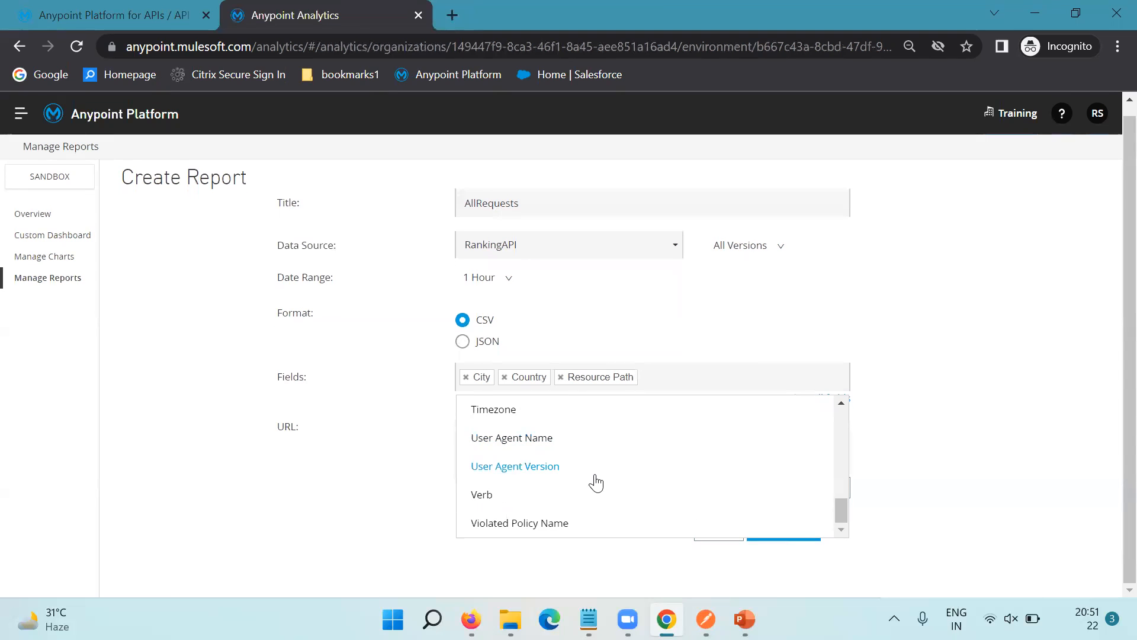
click(546, 444)
click(762, 381)
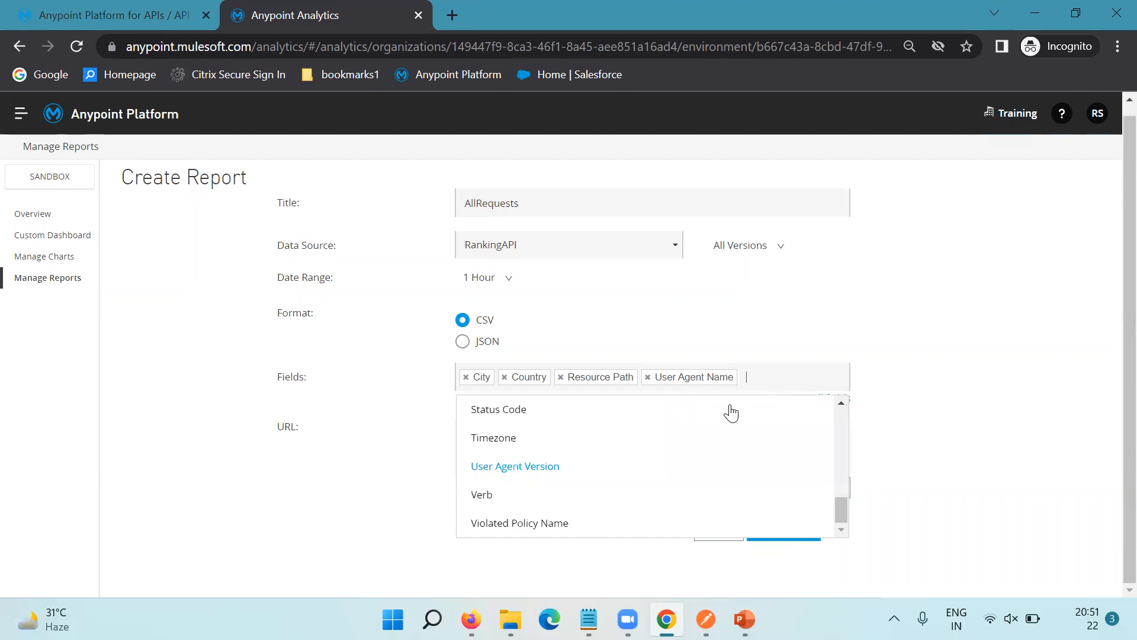
click(482, 495)
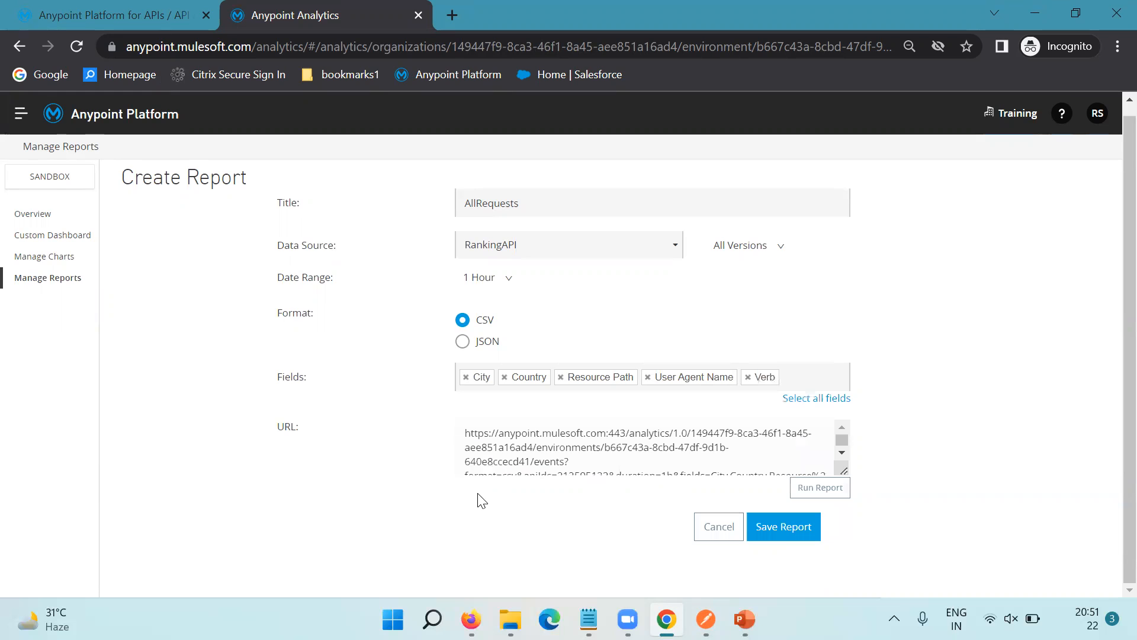
click(808, 378)
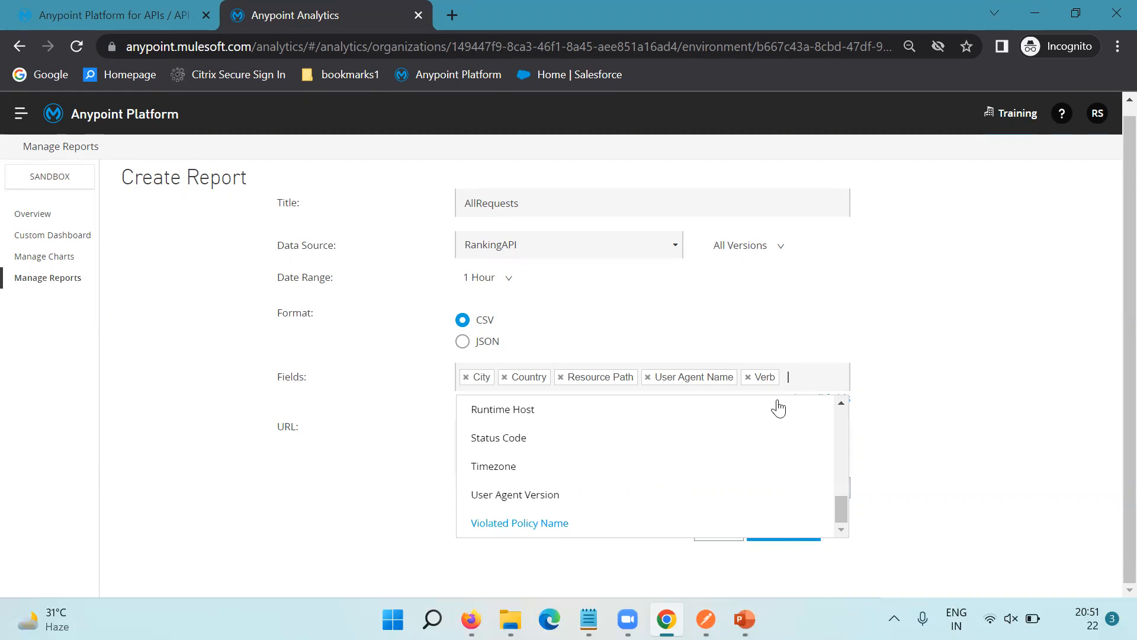
click(541, 524)
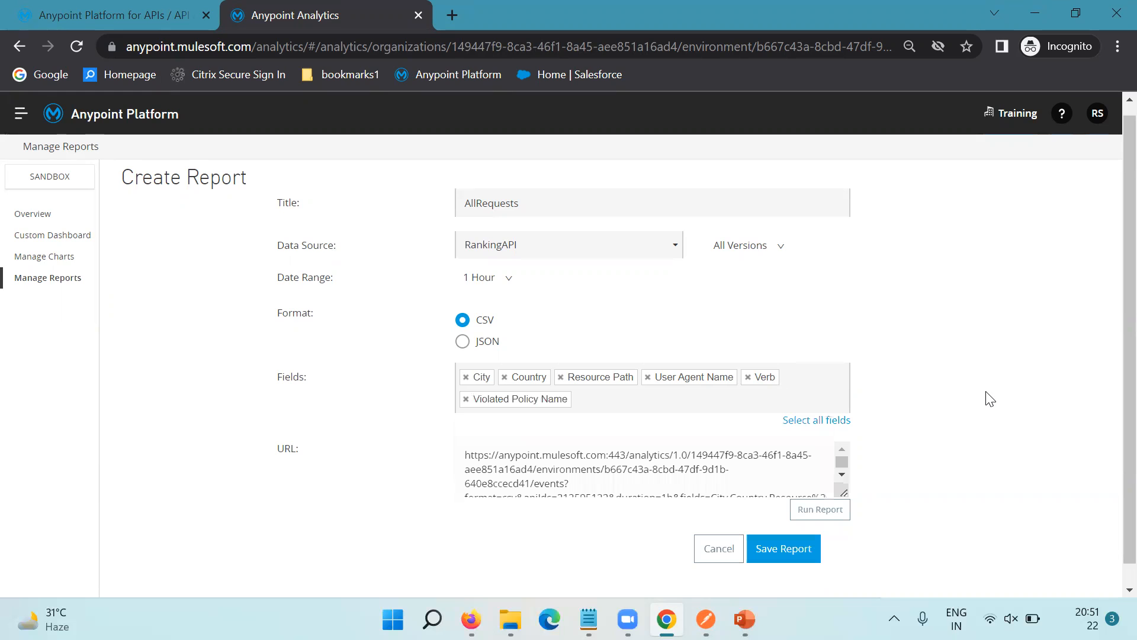
scroll(991, 396, down, 1)
click(799, 527)
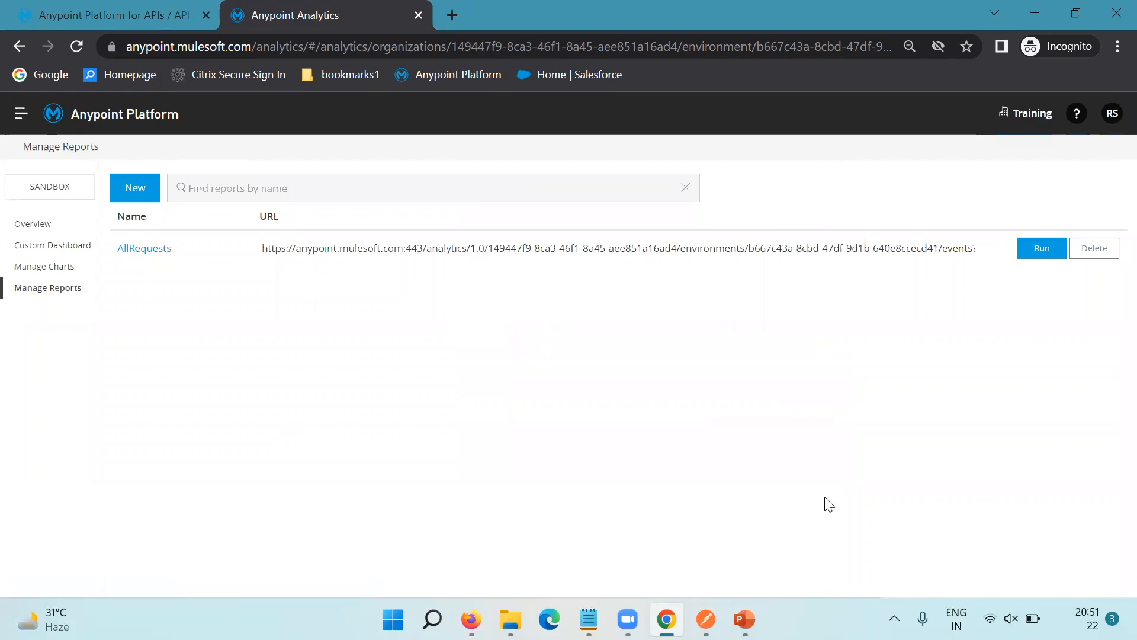
Step: Run the AllRequests report, save it as a CSV file in Downloads and open it in Excel
click(1041, 251)
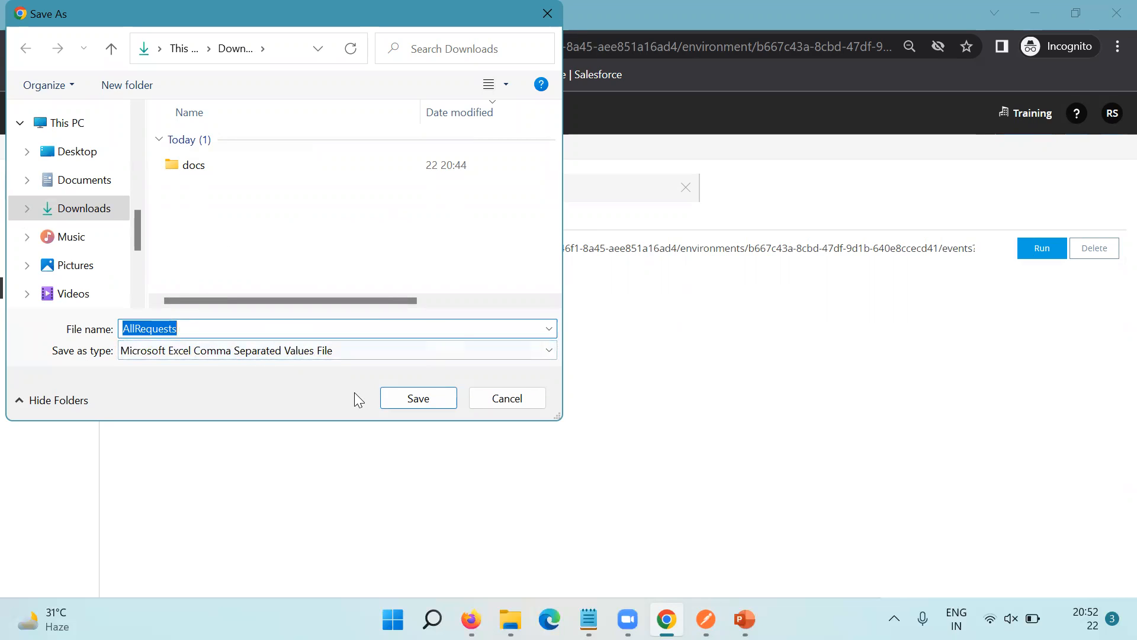
click(415, 399)
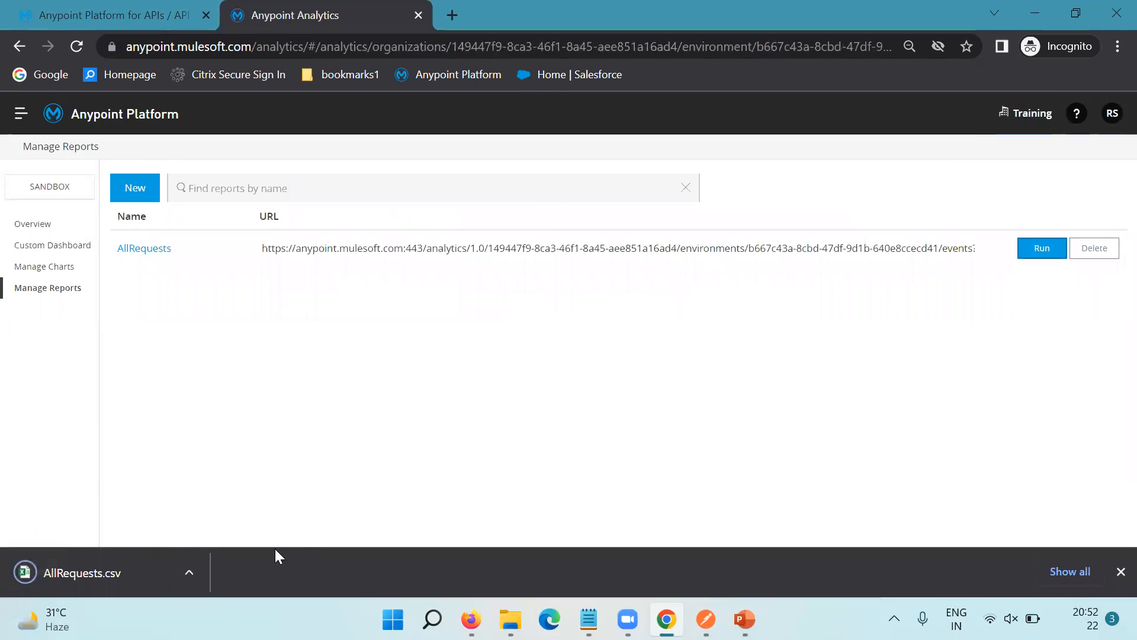
click(136, 573)
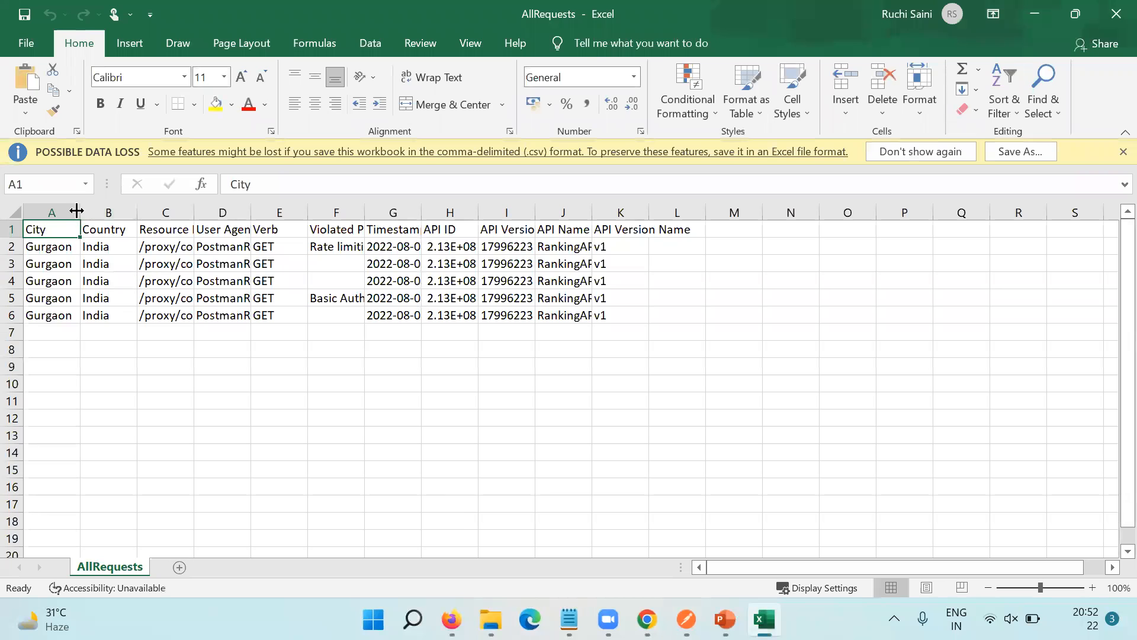
Step: Widen the Resource Path, User Agent Name and Violated Policy Name columns to make their contents readable
drag(130, 215, 415, 211)
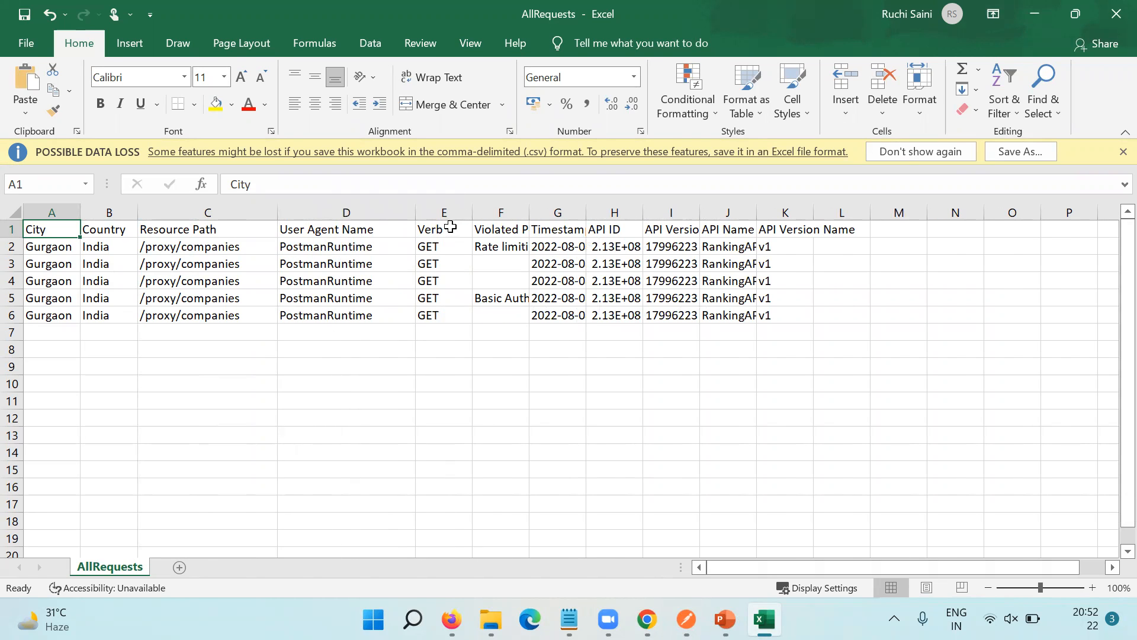
drag(529, 212, 616, 212)
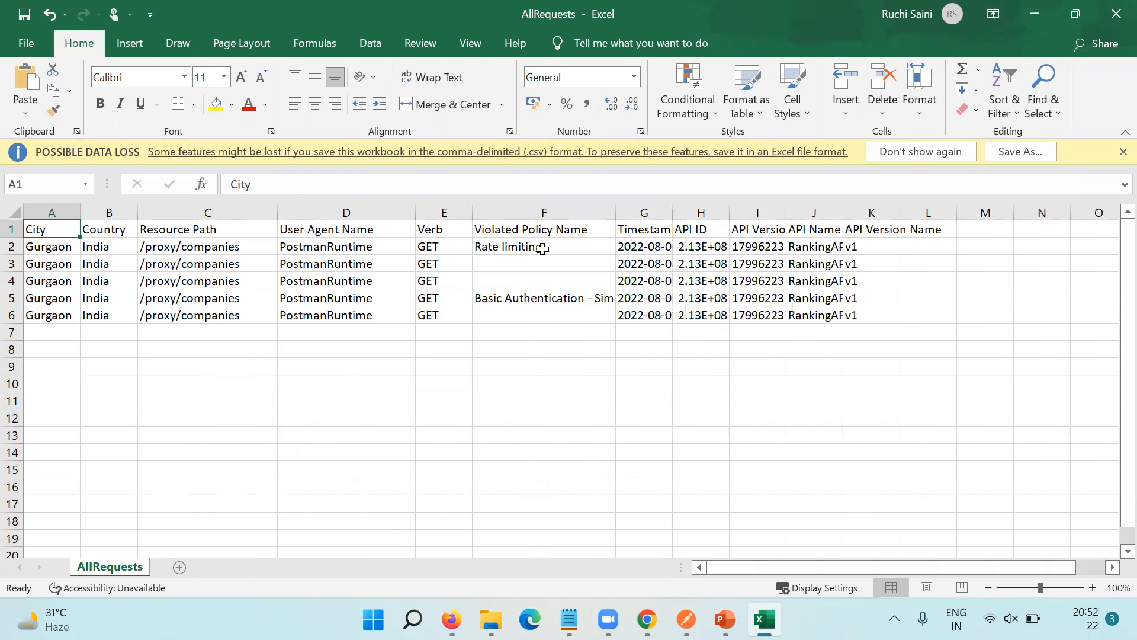
Step: Widen the Timestamp, API ID, API Version ID and API Name columns for reading and close AllRequests.csv without saving the changes
click(543, 248)
drag(673, 212, 1011, 212)
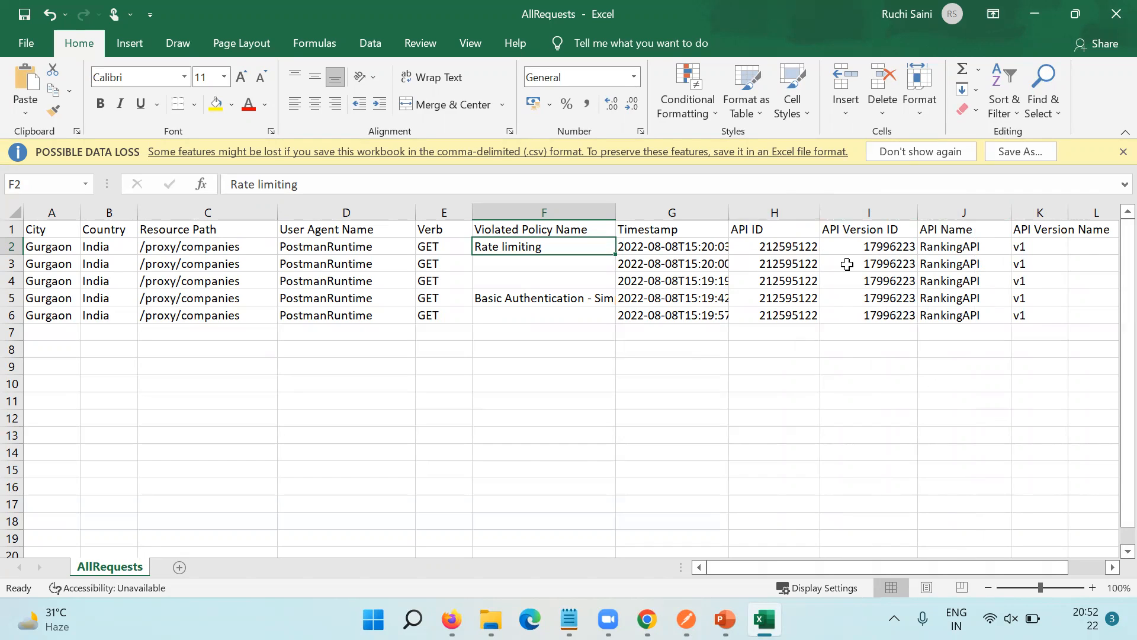
click(782, 439)
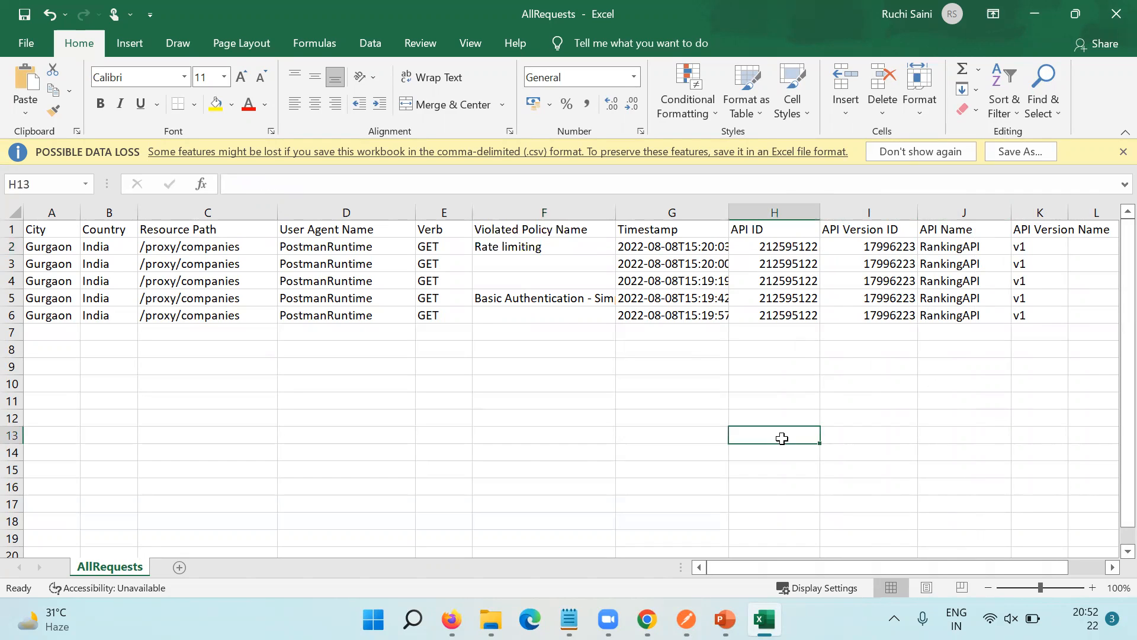
click(513, 264)
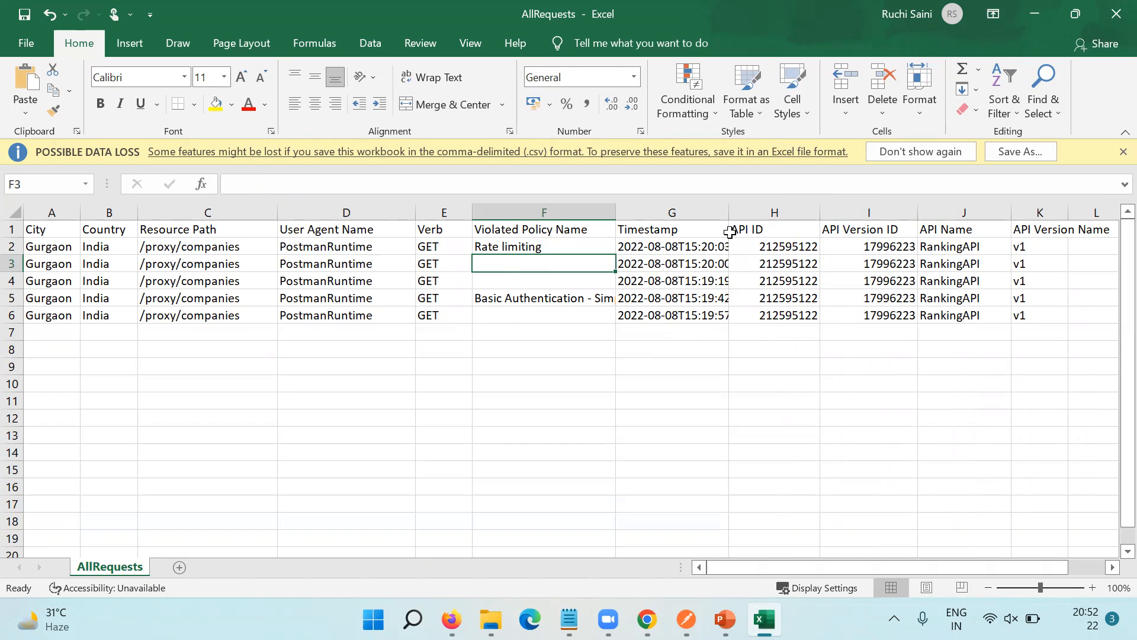
drag(730, 212, 761, 212)
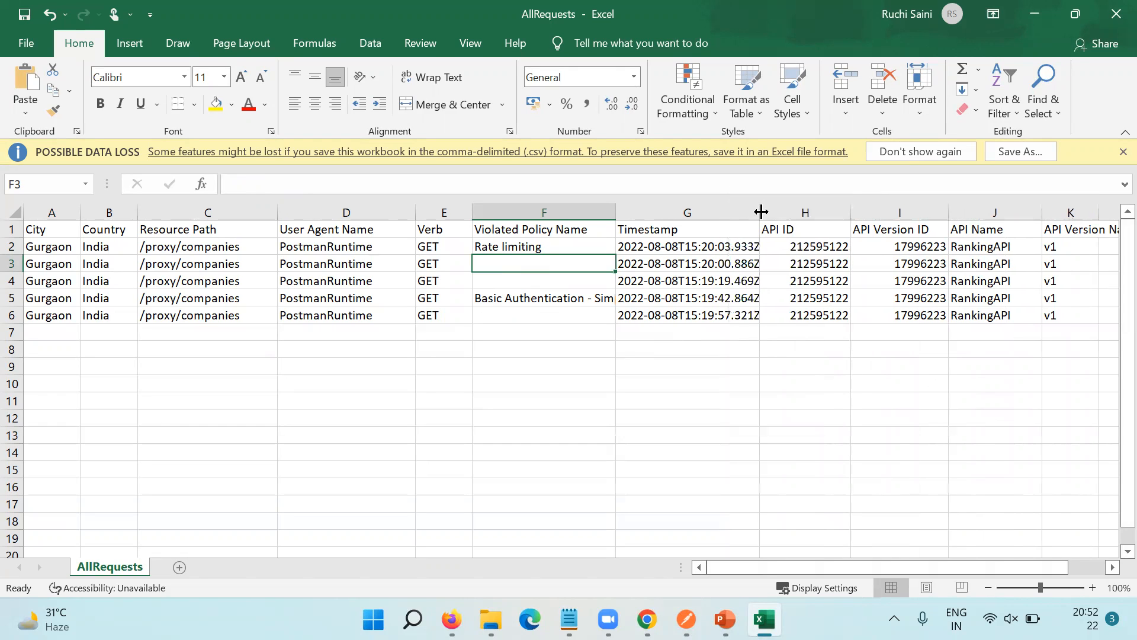
click(1111, 16)
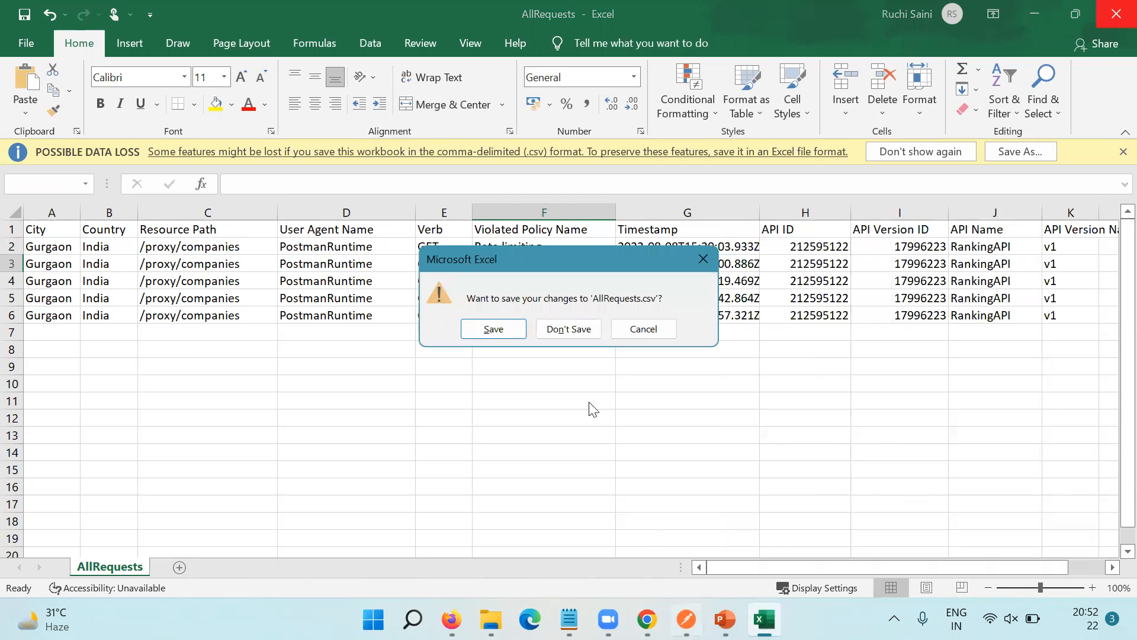
click(584, 328)
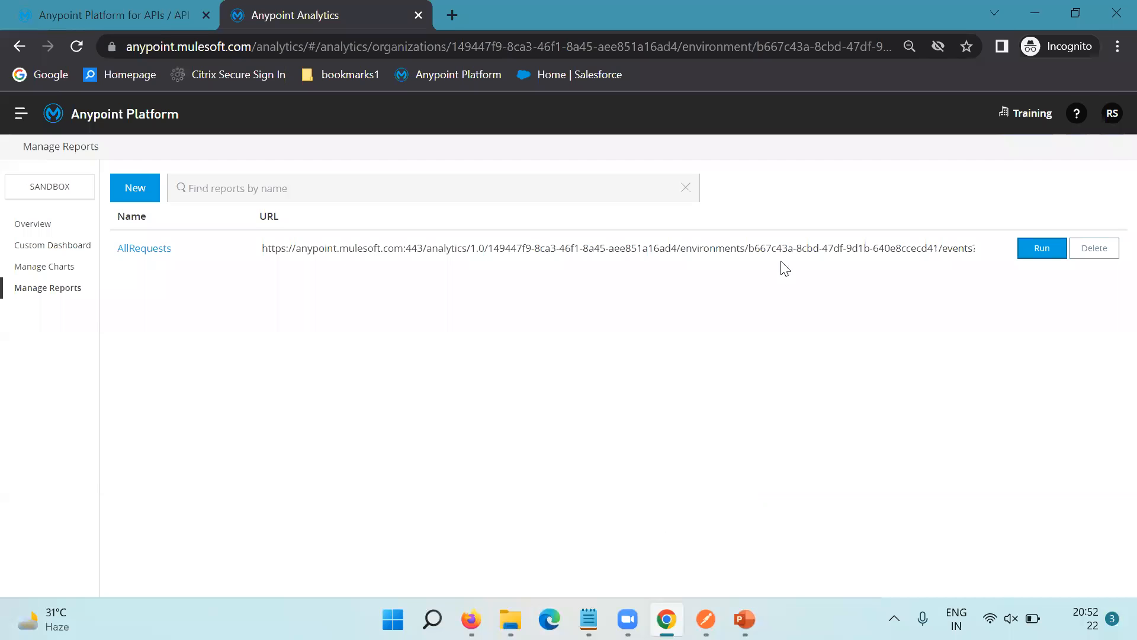
Step: Edit the AllRequests report in Anypoint Analytics to add the fields Request Outcome and Status Code, and save it
click(159, 250)
click(611, 411)
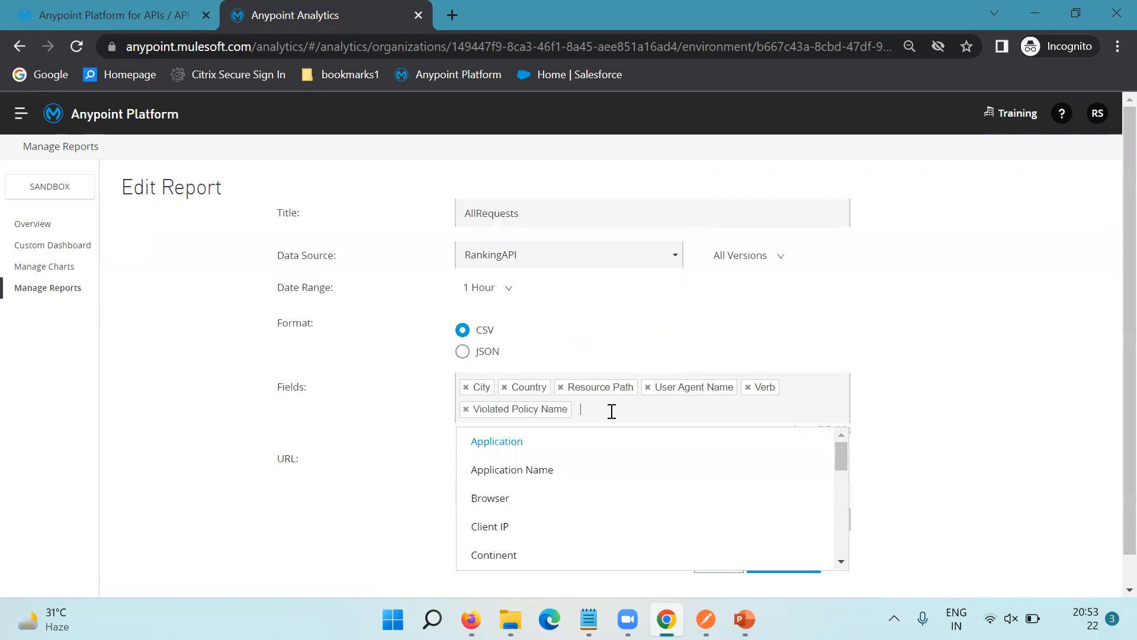
scroll(581, 483, down, 1)
scroll(583, 484, down, 3)
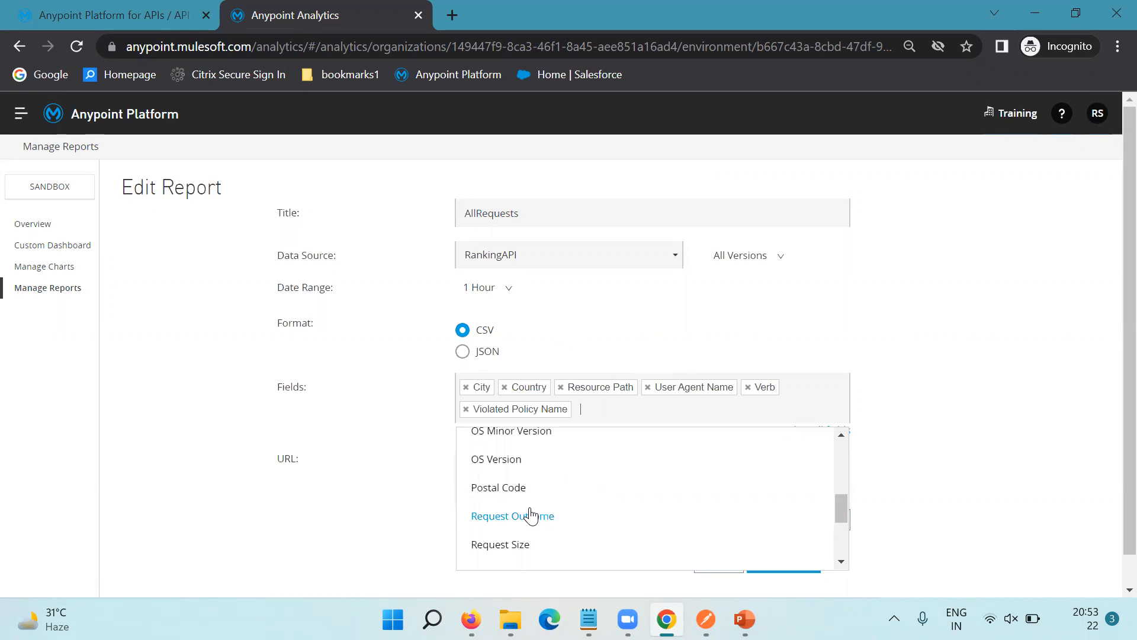
click(533, 518)
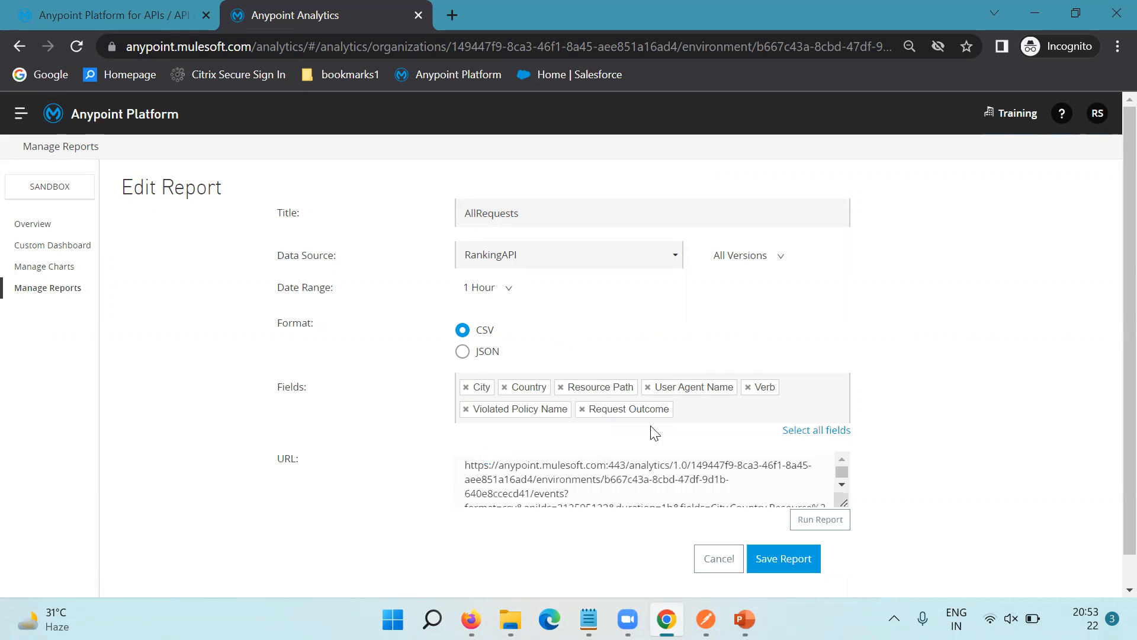
click(694, 407)
scroll(582, 521, down, 1)
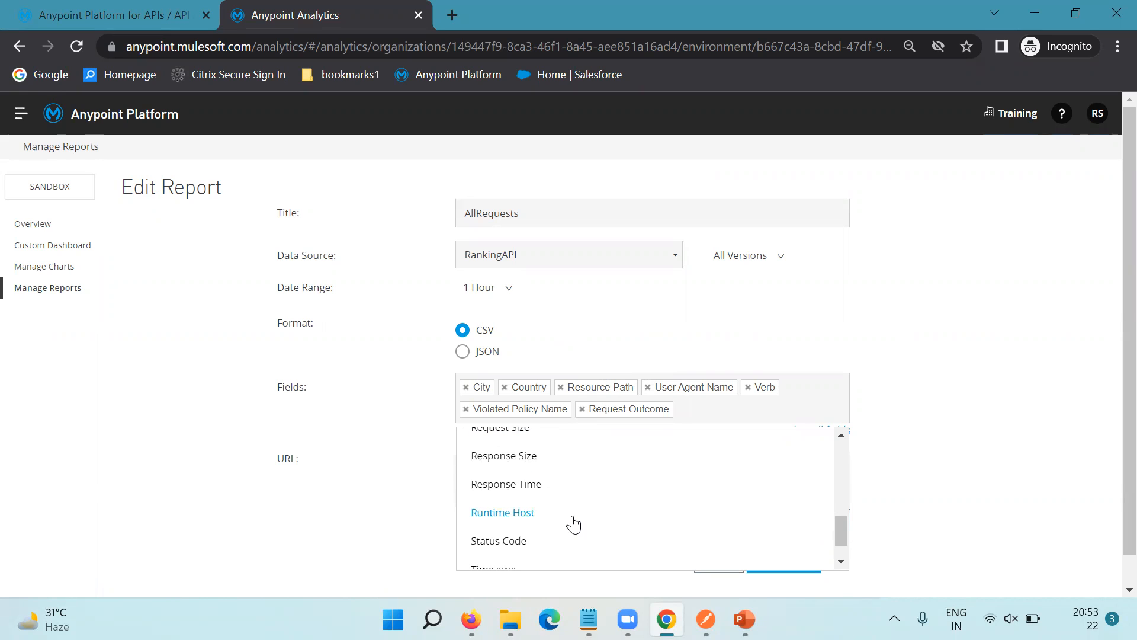
click(472, 542)
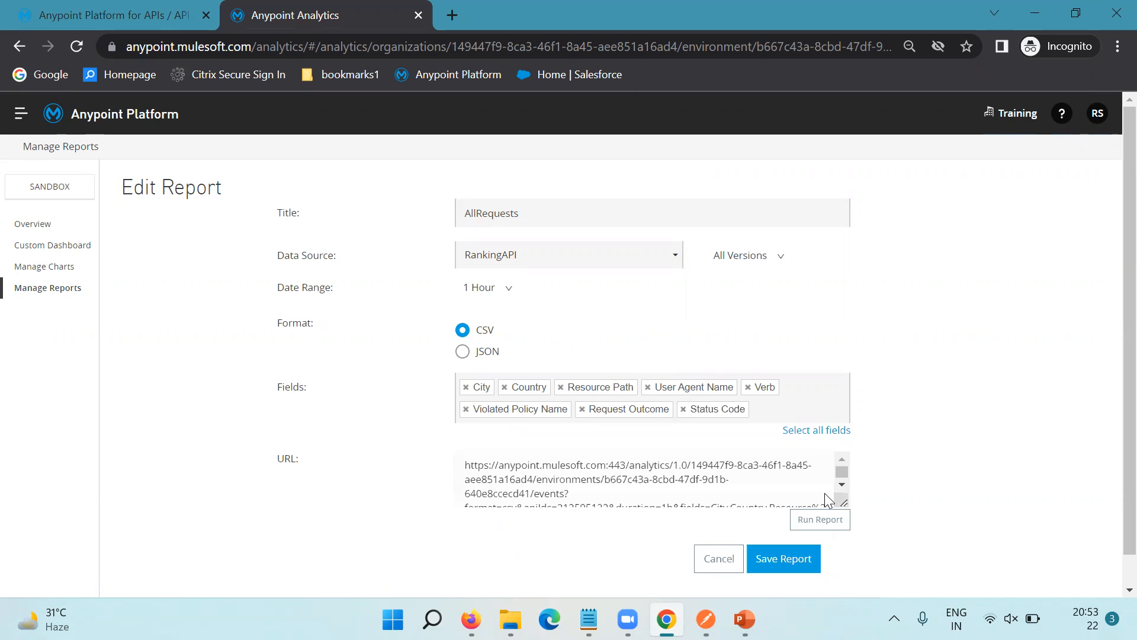
click(768, 557)
Step: Run the updated AllRequests report, save it as the CSV file AllRequests (1) in Downloads and open it in Excel
click(1042, 247)
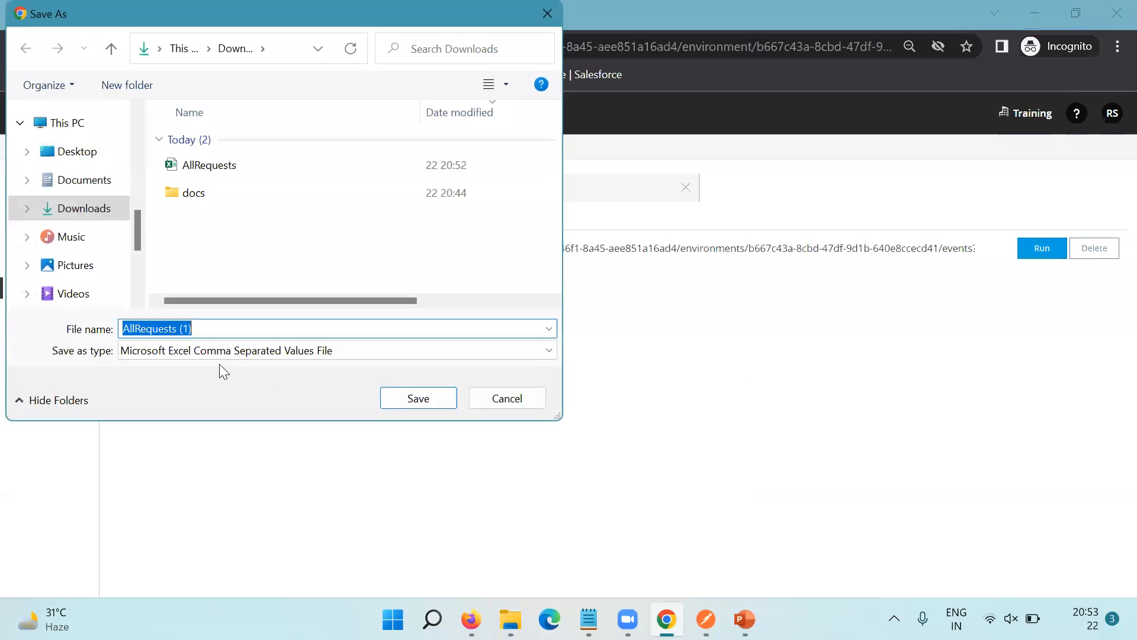
click(414, 398)
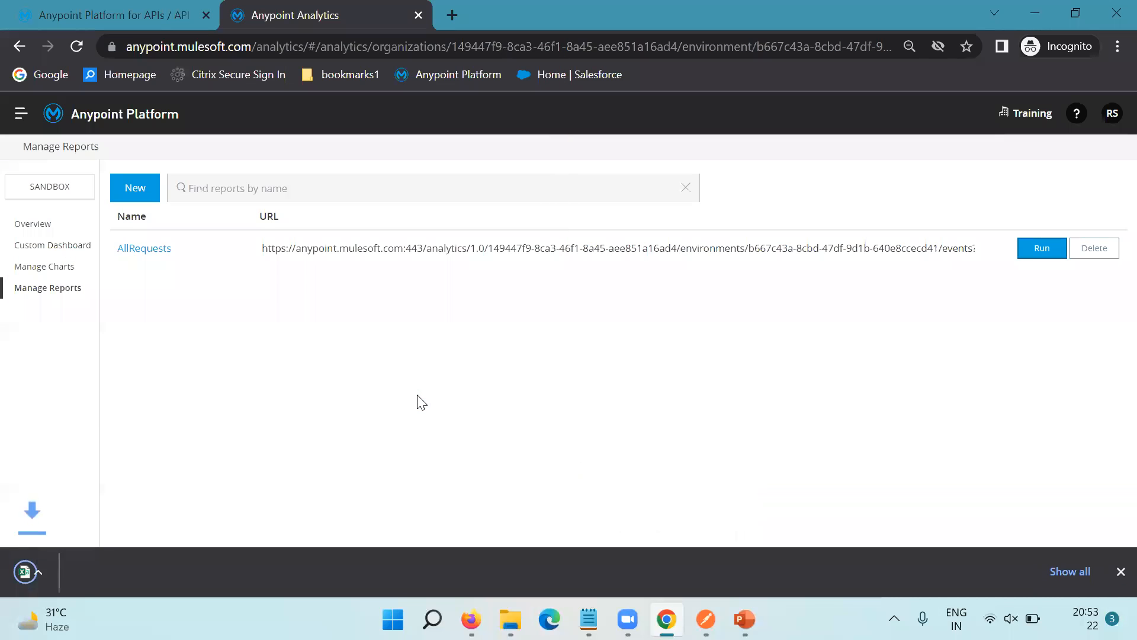
click(148, 572)
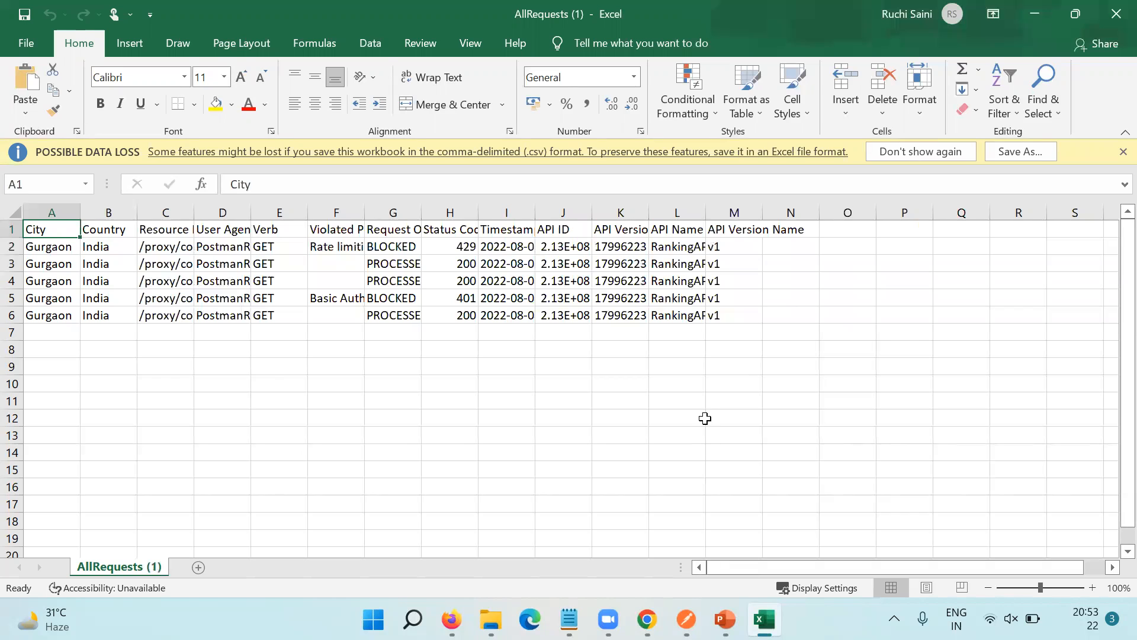
Step: Widen the Request Outcome, Status Code and Violated Policy Name columns to make their contents readable
drag(421, 212, 535, 217)
click(415, 265)
click(418, 284)
click(418, 314)
drag(597, 212, 638, 302)
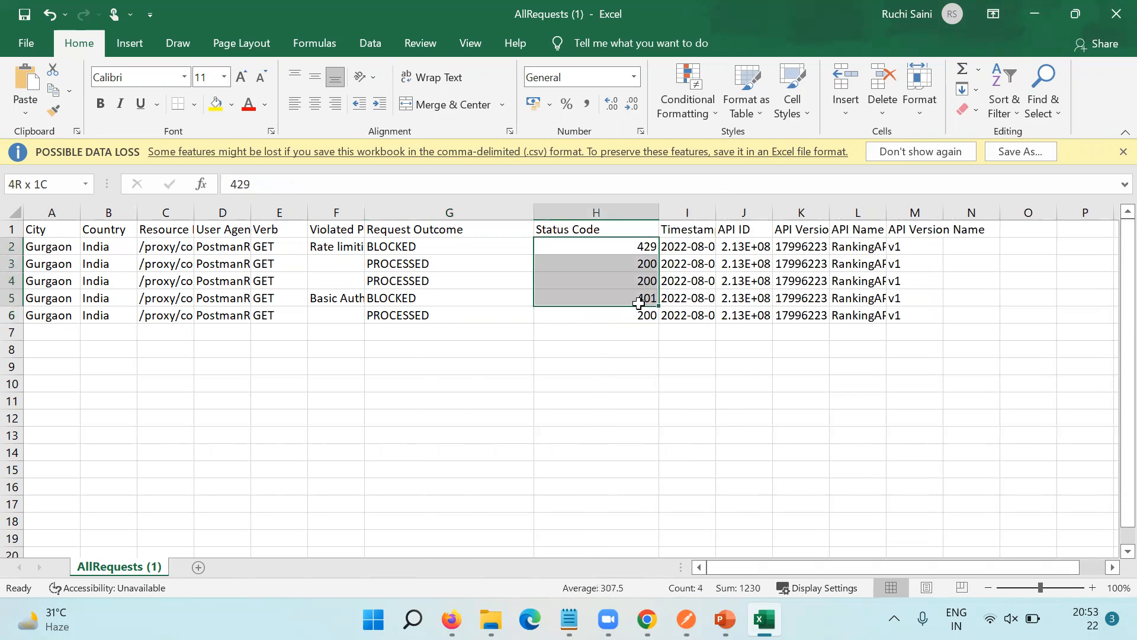
click(437, 248)
drag(369, 211, 443, 212)
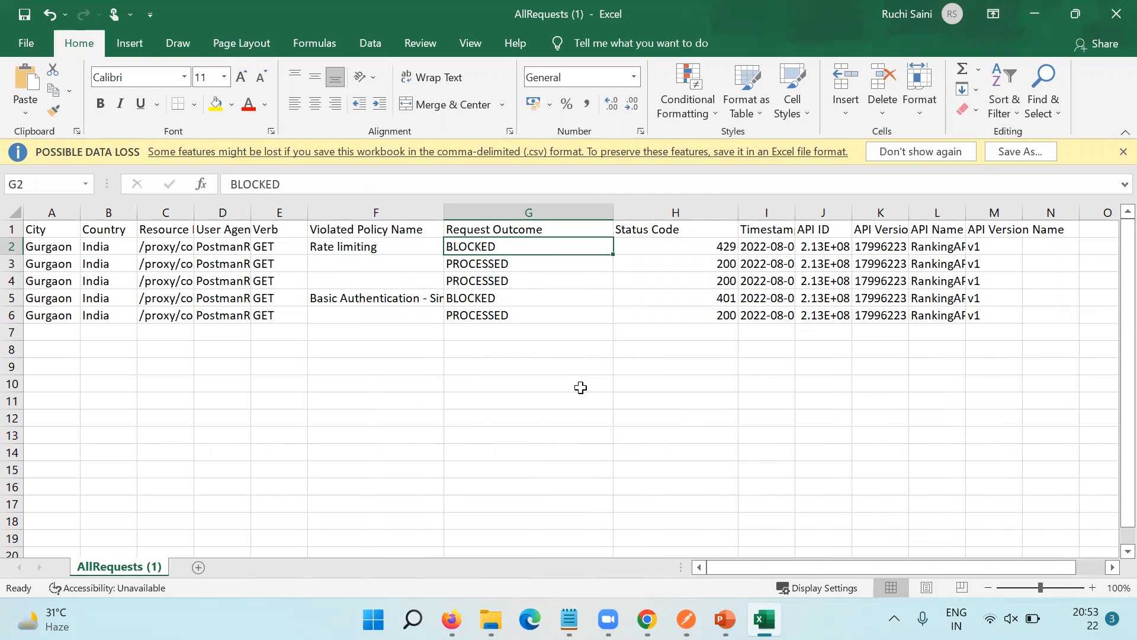
Step: Examine the status code of the rate-limiting request and the policy, outcome and status code of the Basic Authentication request
click(713, 248)
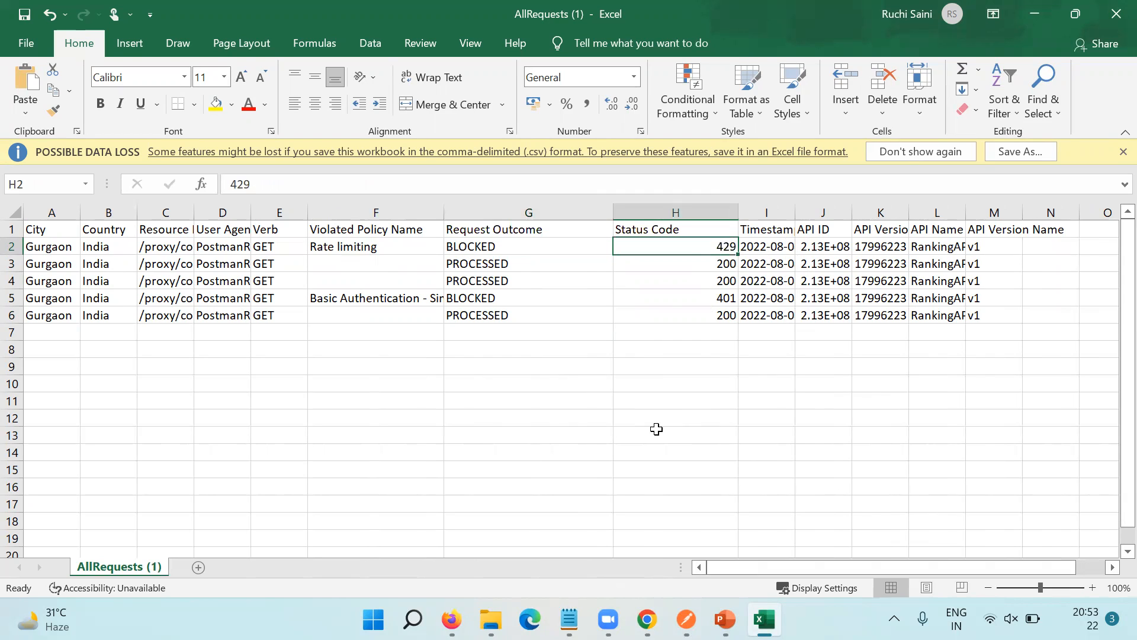
click(390, 302)
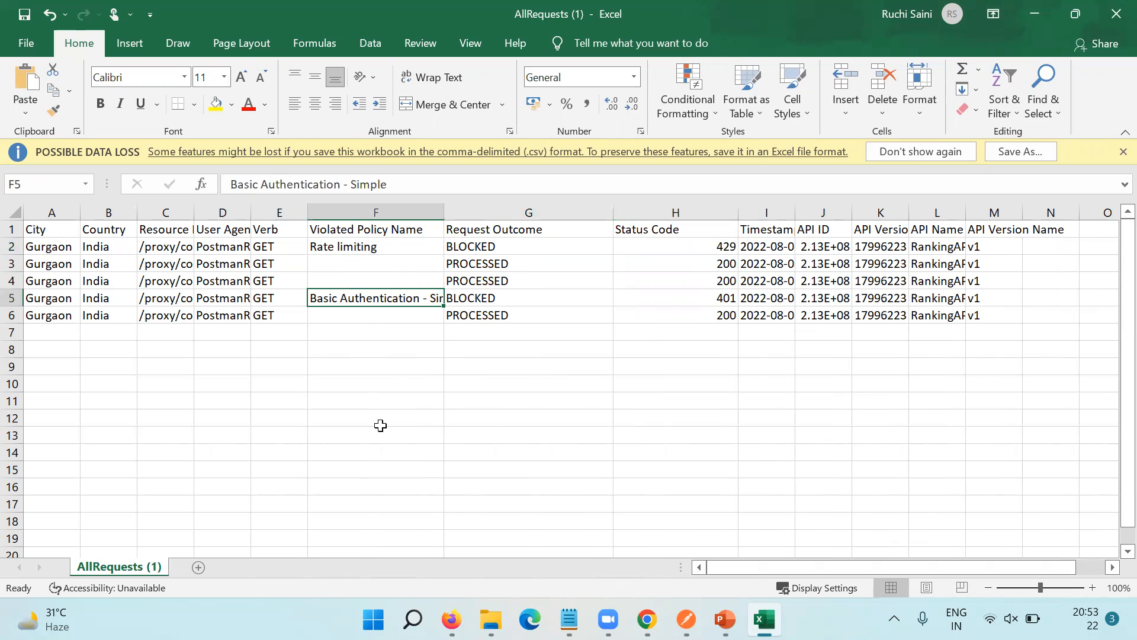
click(501, 298)
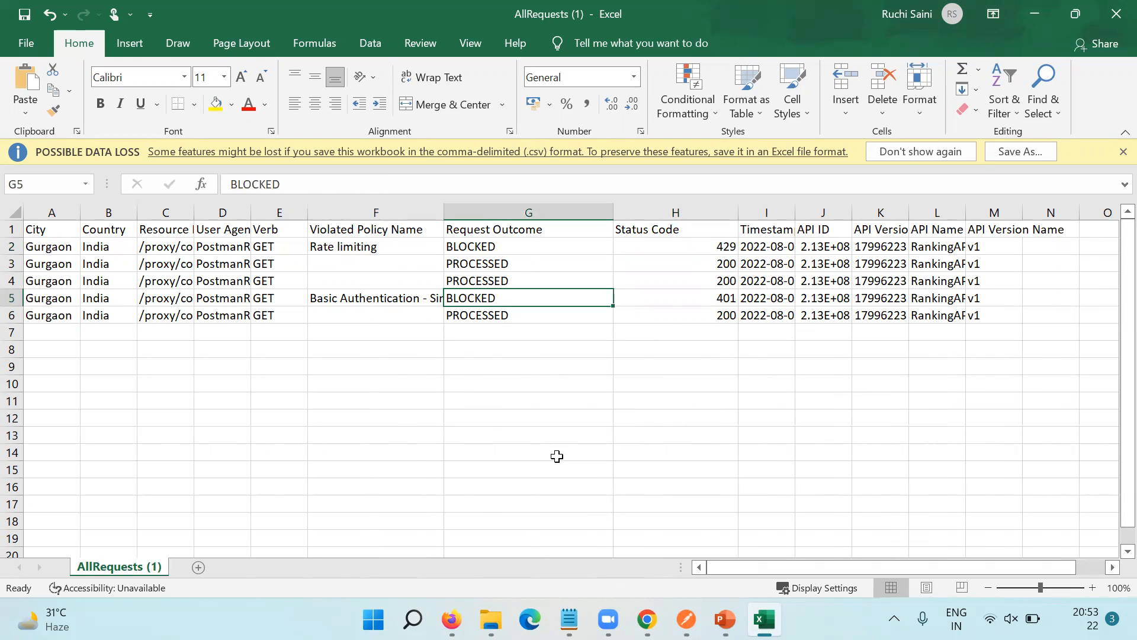
click(711, 302)
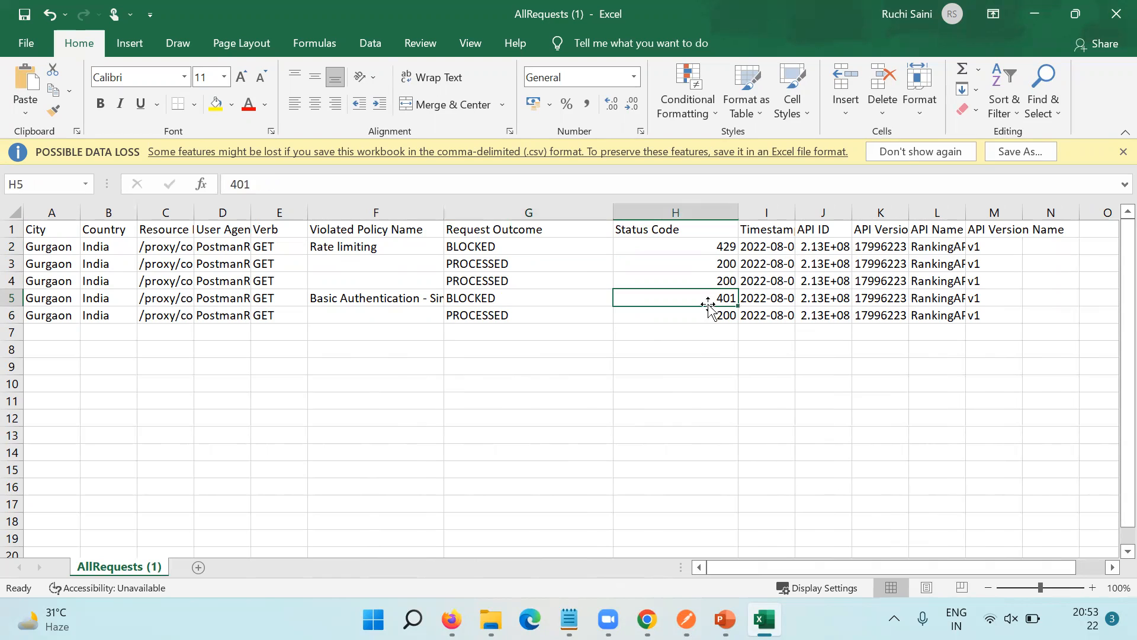